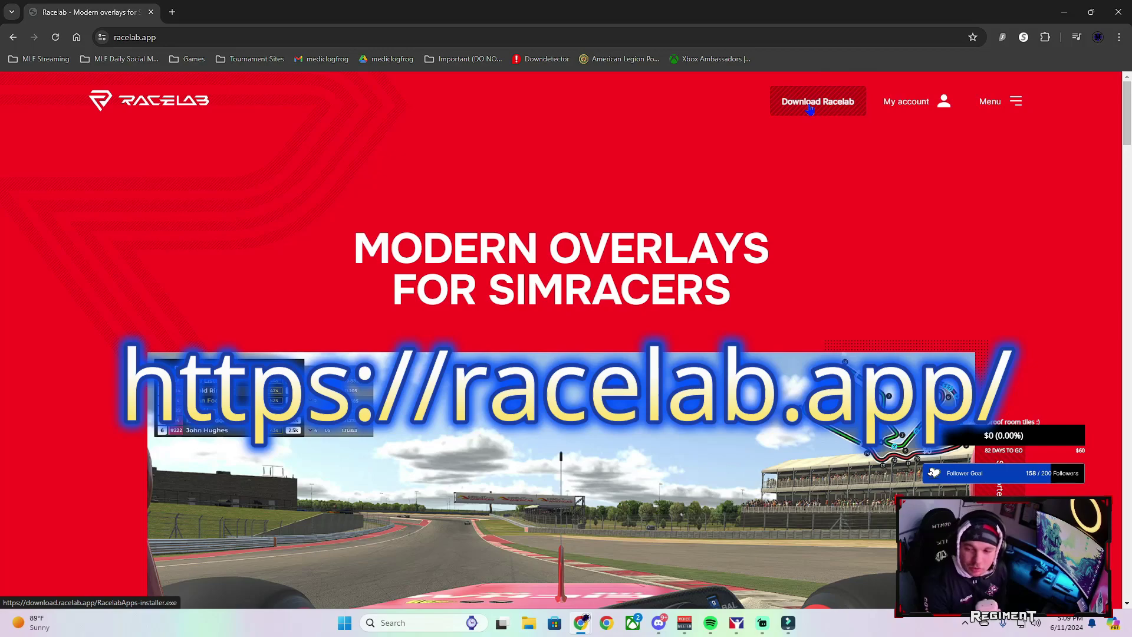
- Download the Racelab installer from racelab.app and run it from the Downloads folder
{"action": "left_click", "coordinate": [829, 109]}
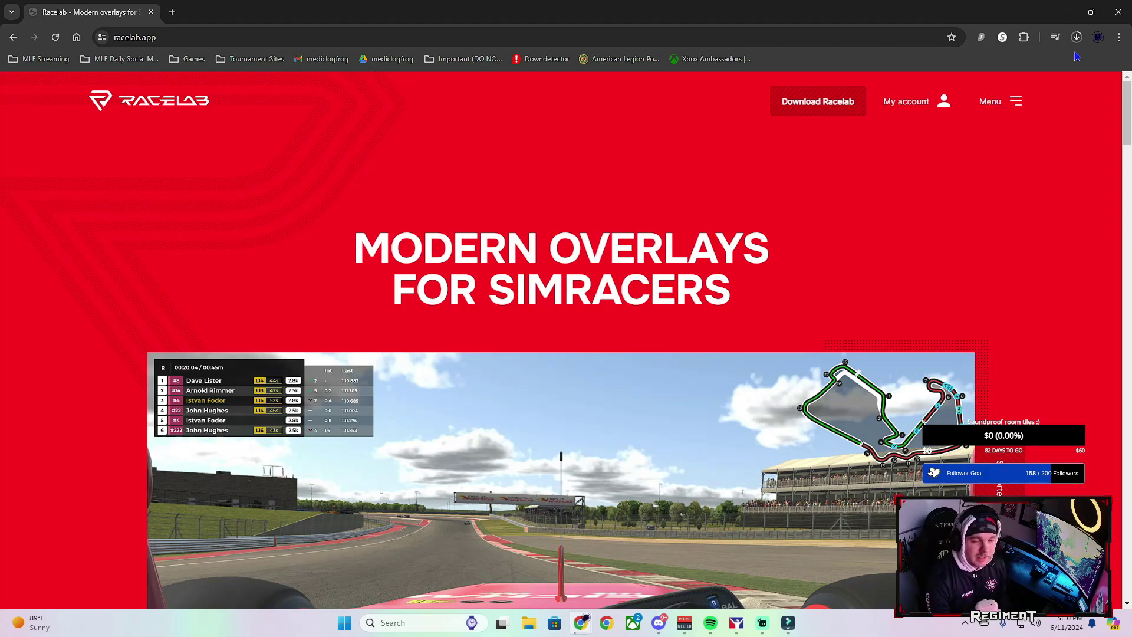
{"action": "left_click", "coordinate": [1043, 65]}
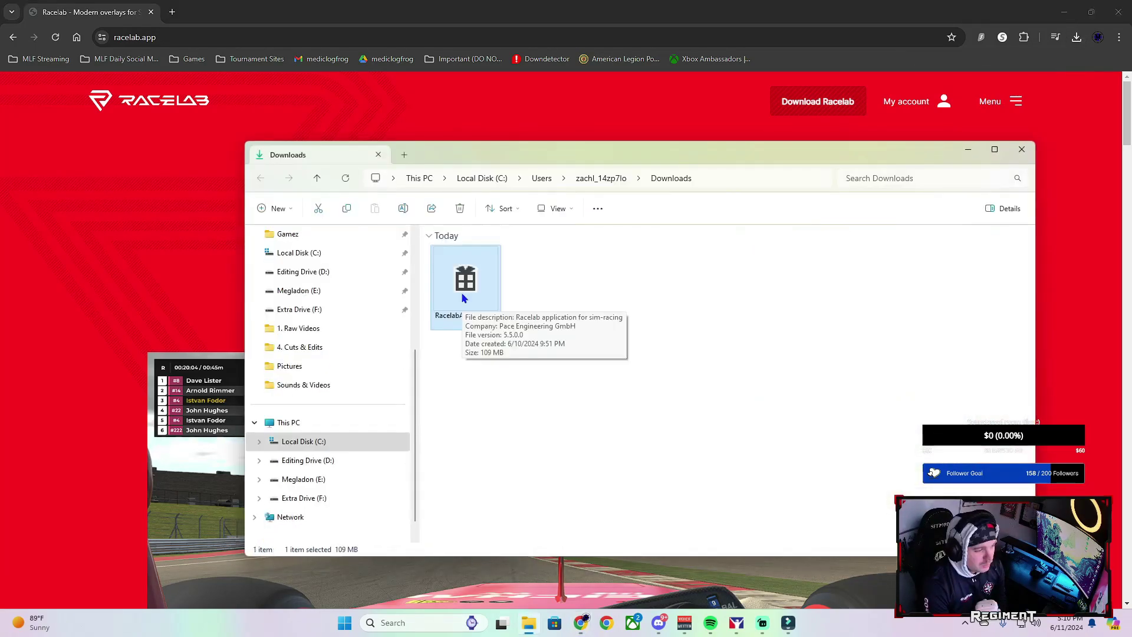
{"action": "double_click", "coordinate": [461, 291]}
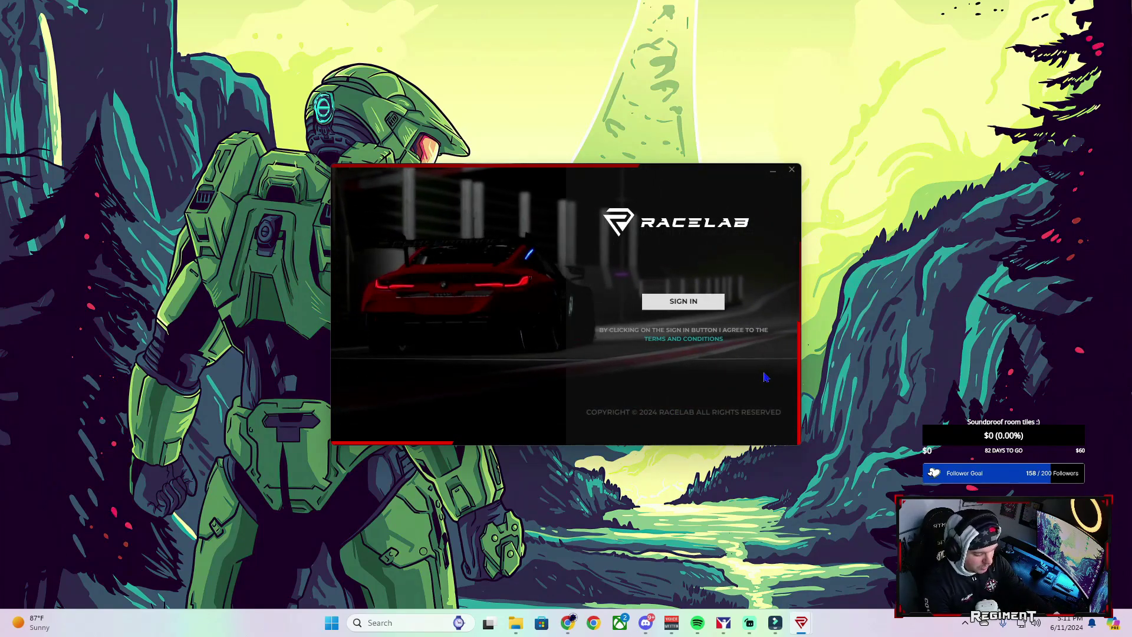
- Launch RacelabApps as administrator and sign in with the Twitch social login
{"action": "key", "text": "super"}
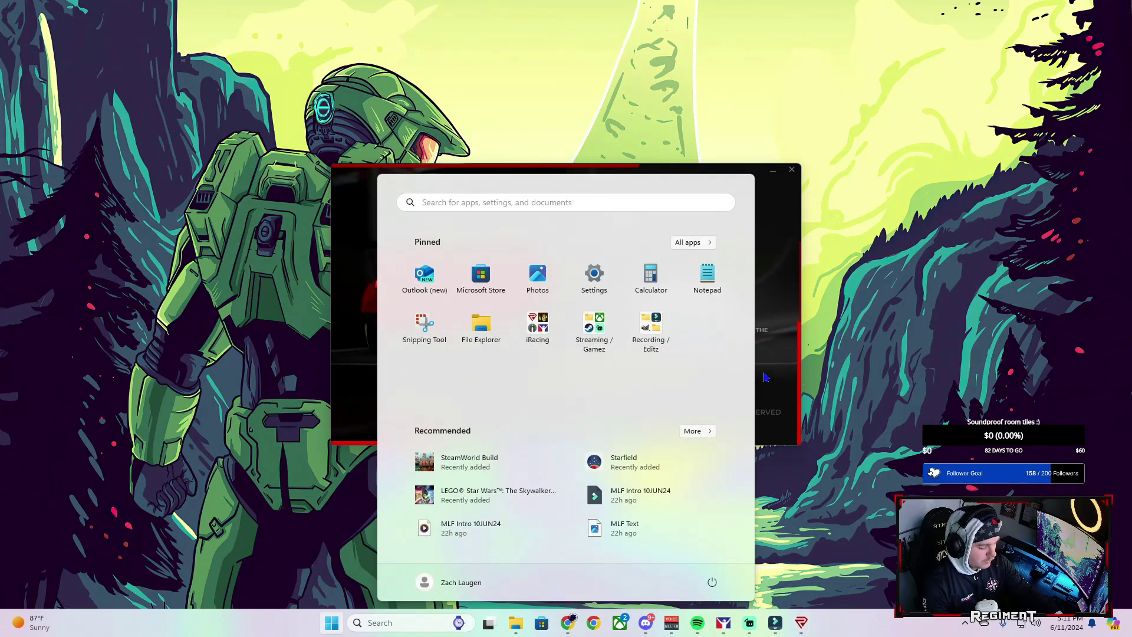
{"action": "type", "text": "race"}
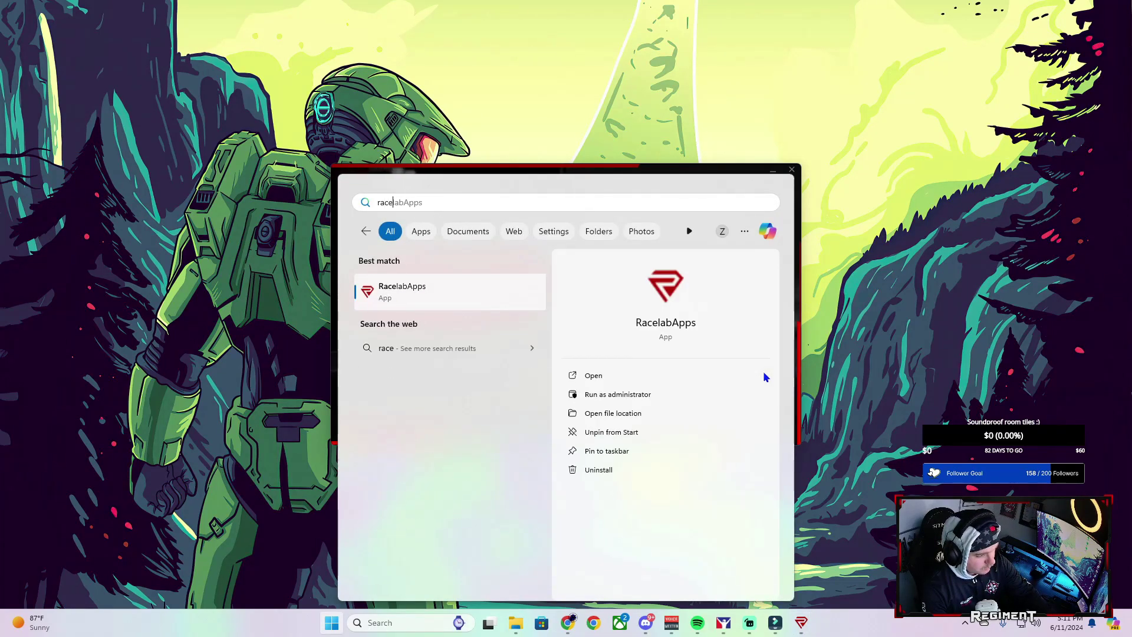
{"action": "left_click", "coordinate": [625, 396]}
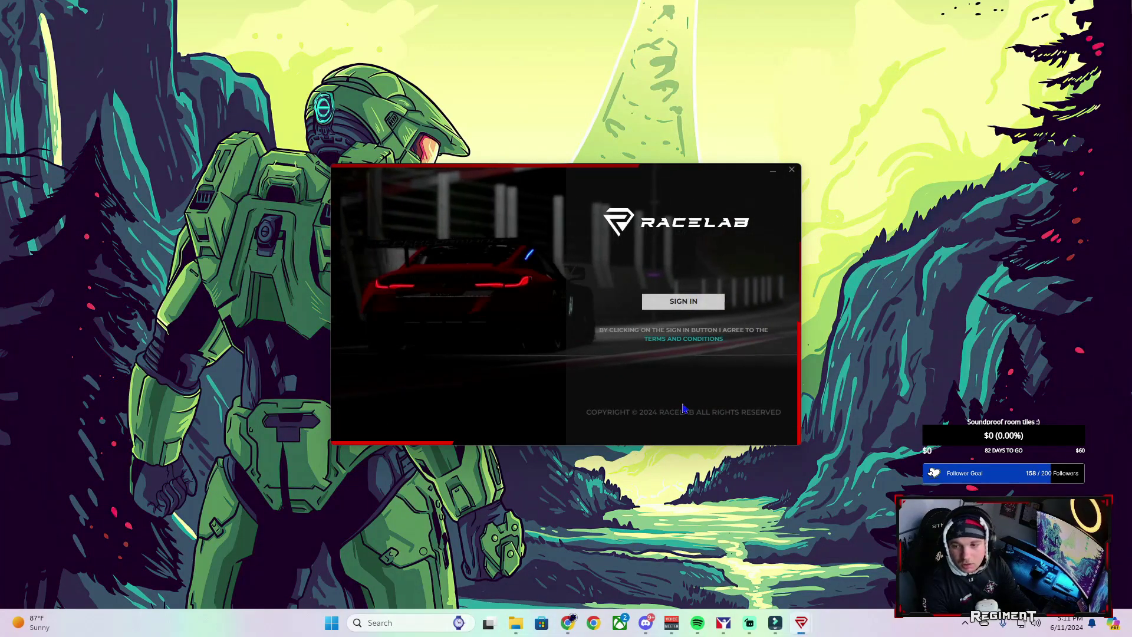
{"action": "left_click", "coordinate": [697, 311]}
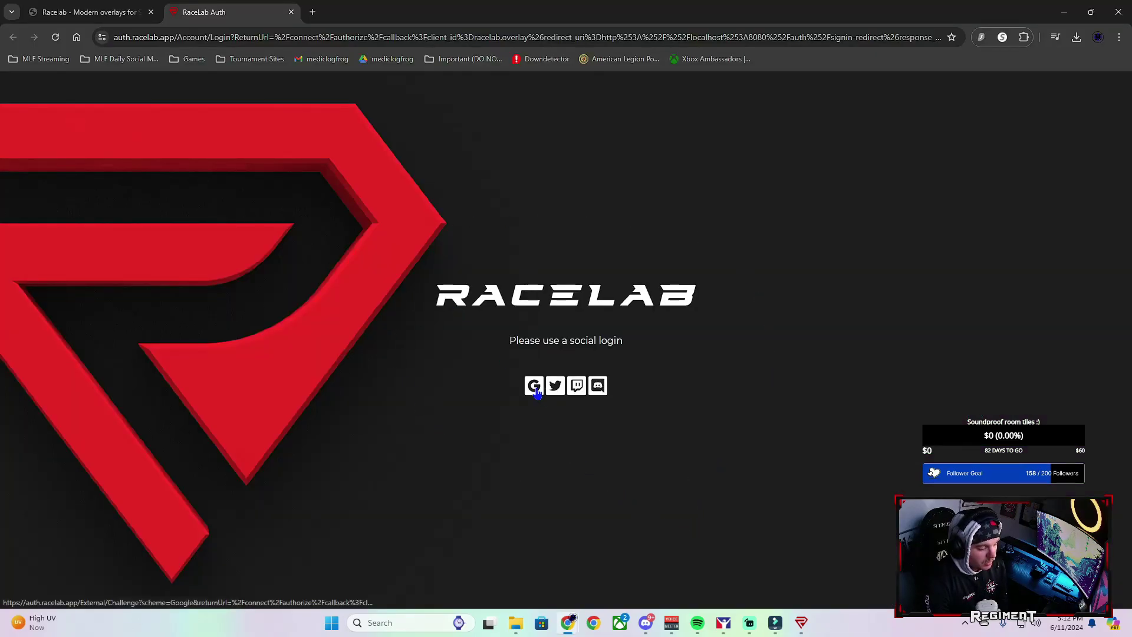
{"action": "left_click", "coordinate": [576, 389]}
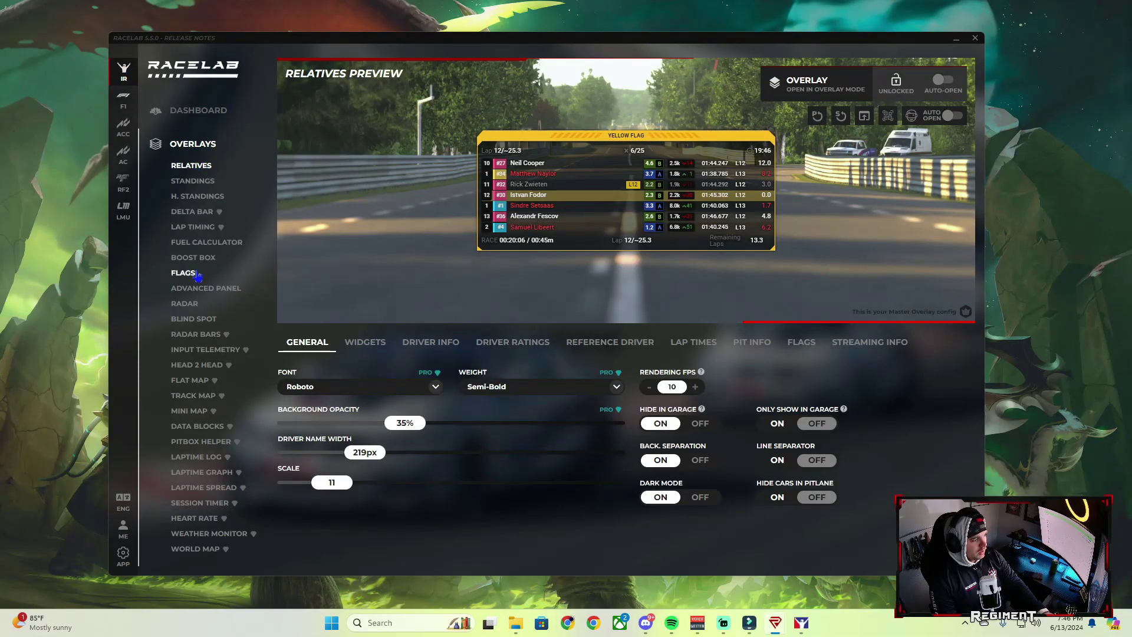
- Review the Radar Bars, Relatives and Standings overlay pages, including the Relatives widget, reference driver and lap time settings
{"action": "left_click", "coordinate": [214, 335]}
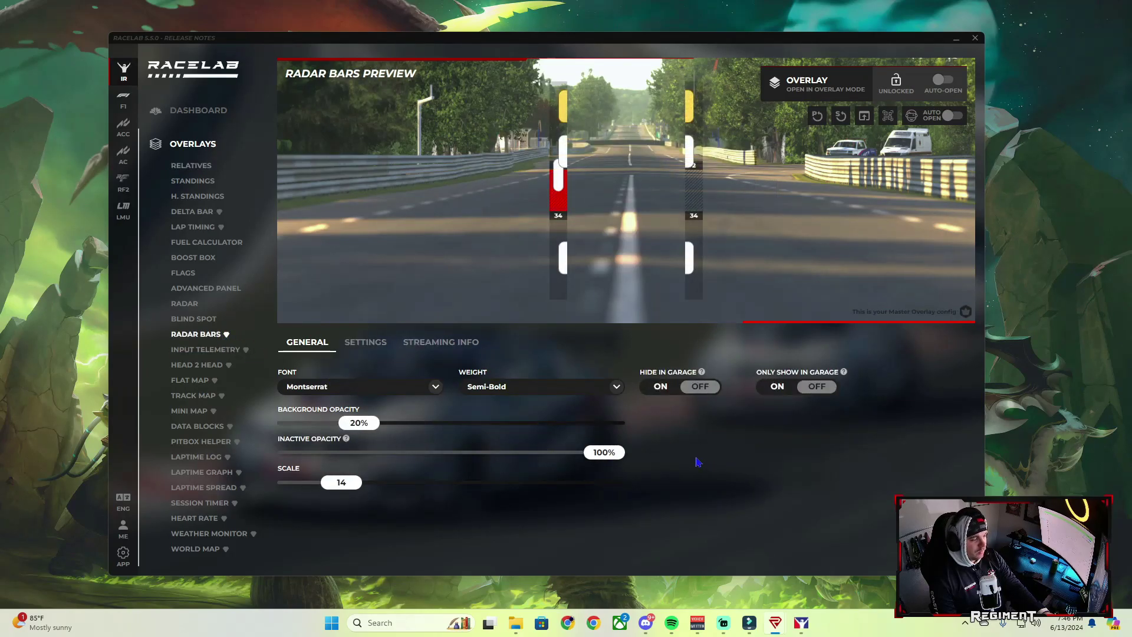
{"action": "left_click", "coordinate": [219, 167]}
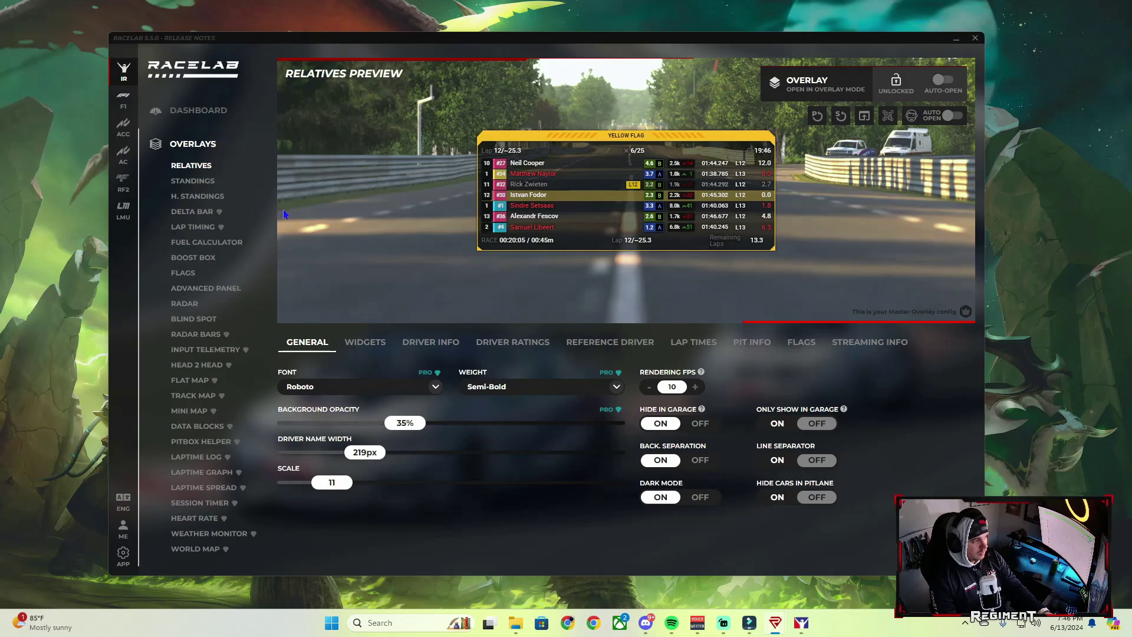
{"action": "mouse_move", "coordinate": [440, 374]}
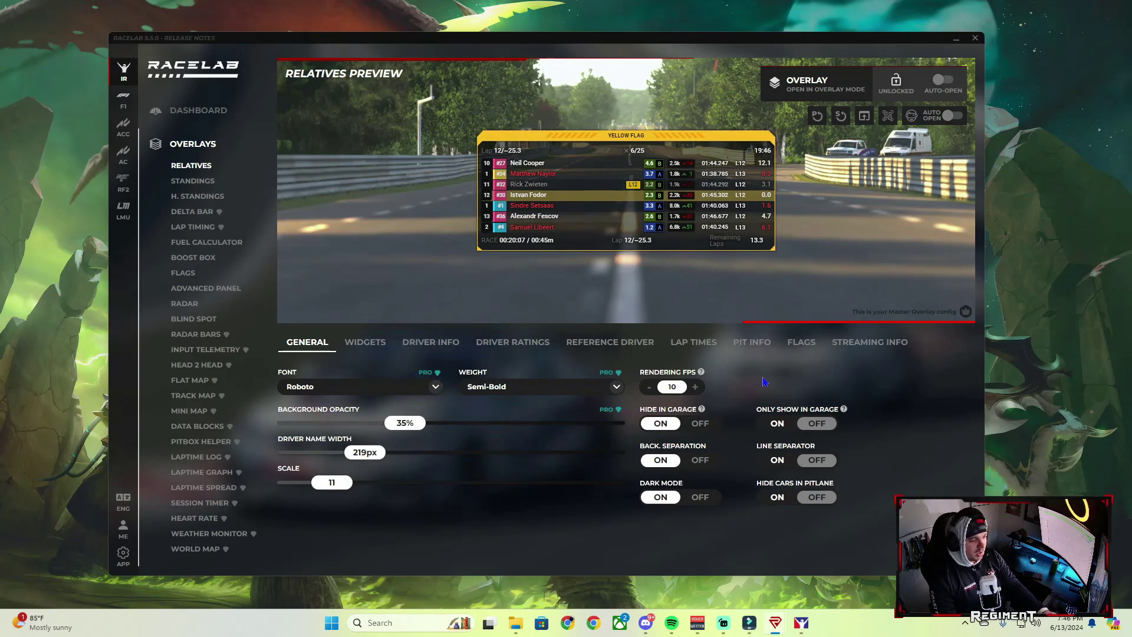
{"action": "left_click", "coordinate": [365, 341]}
{"action": "mouse_move", "coordinate": [390, 416]}
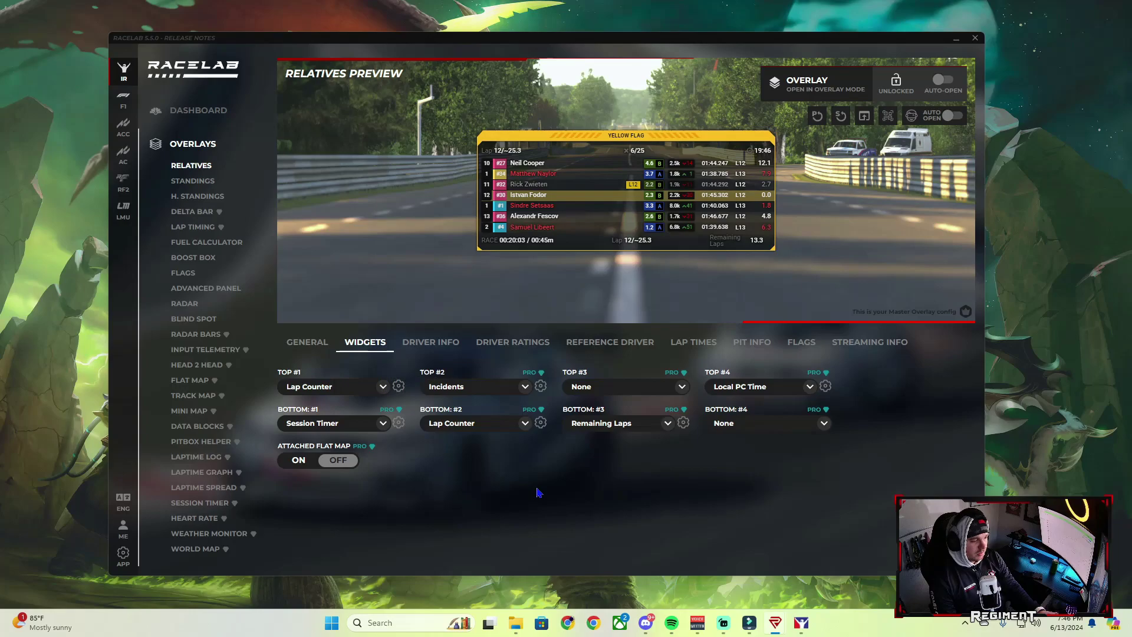
{"action": "left_click", "coordinate": [598, 343]}
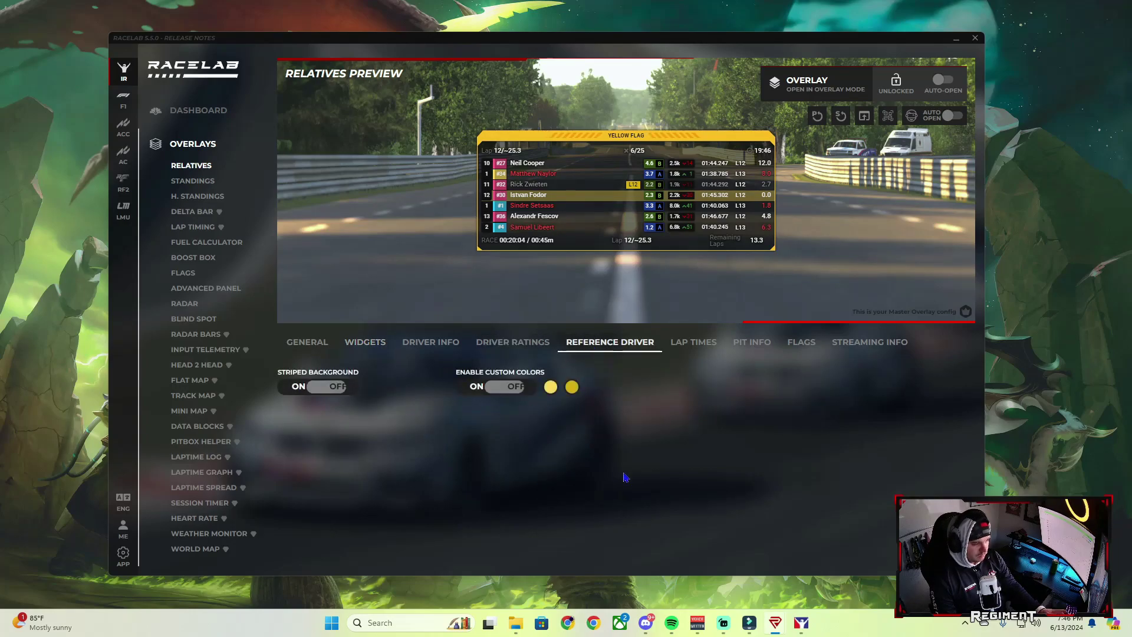
{"action": "left_click", "coordinate": [693, 342]}
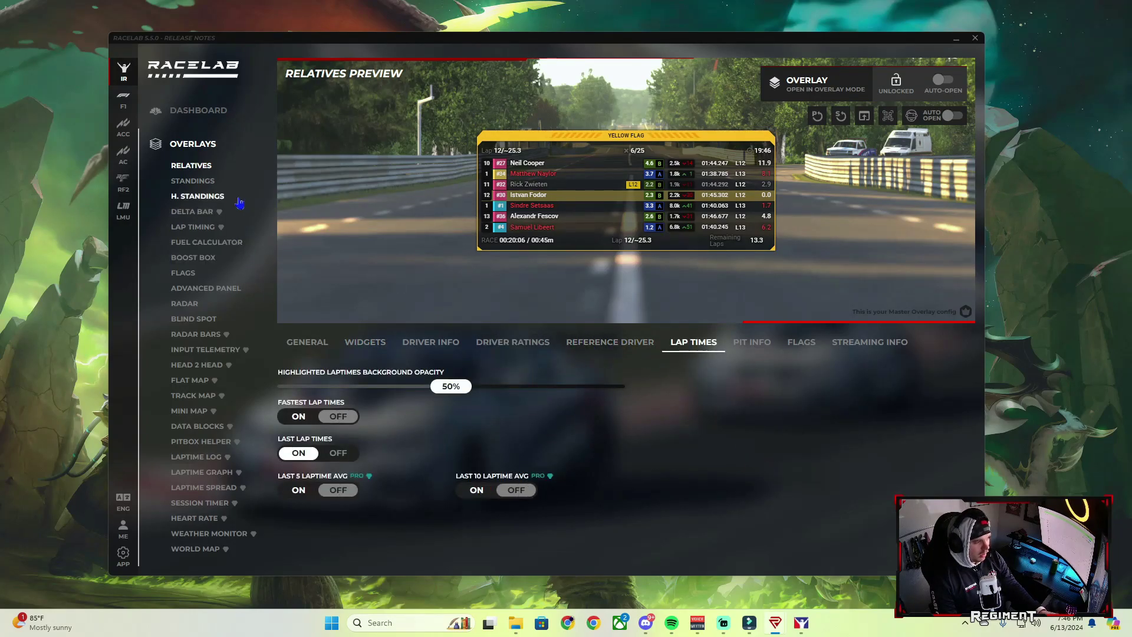
{"action": "left_click", "coordinate": [193, 180]}
{"action": "left_click", "coordinate": [191, 165]}
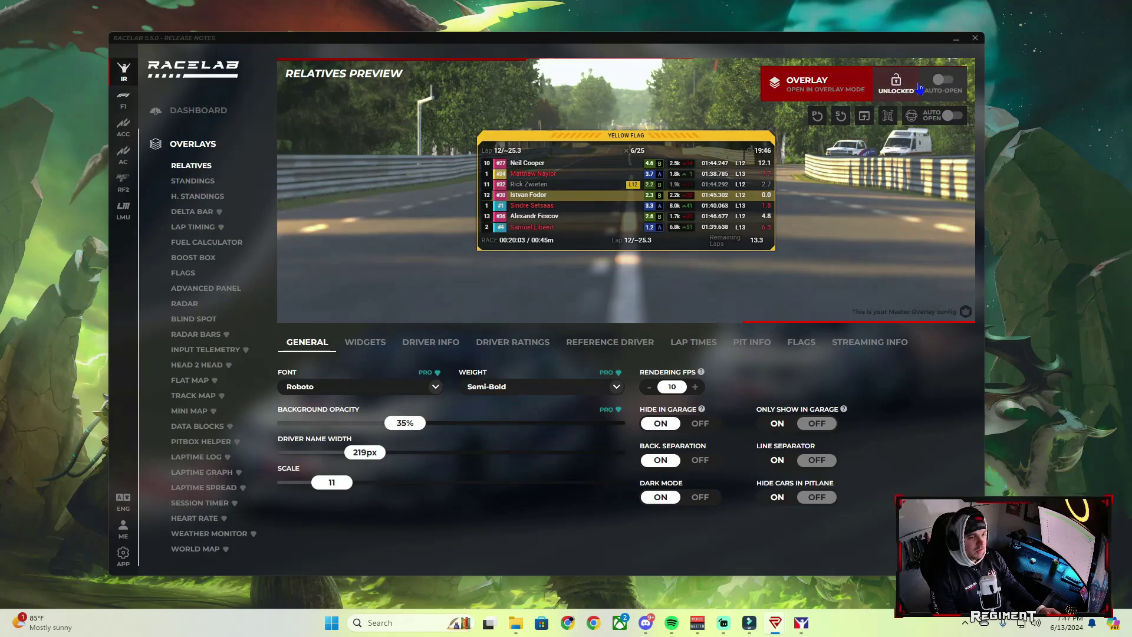
- Open the Relatives overlay, lock it in position and enable its auto-open option
{"action": "left_click", "coordinate": [810, 86]}
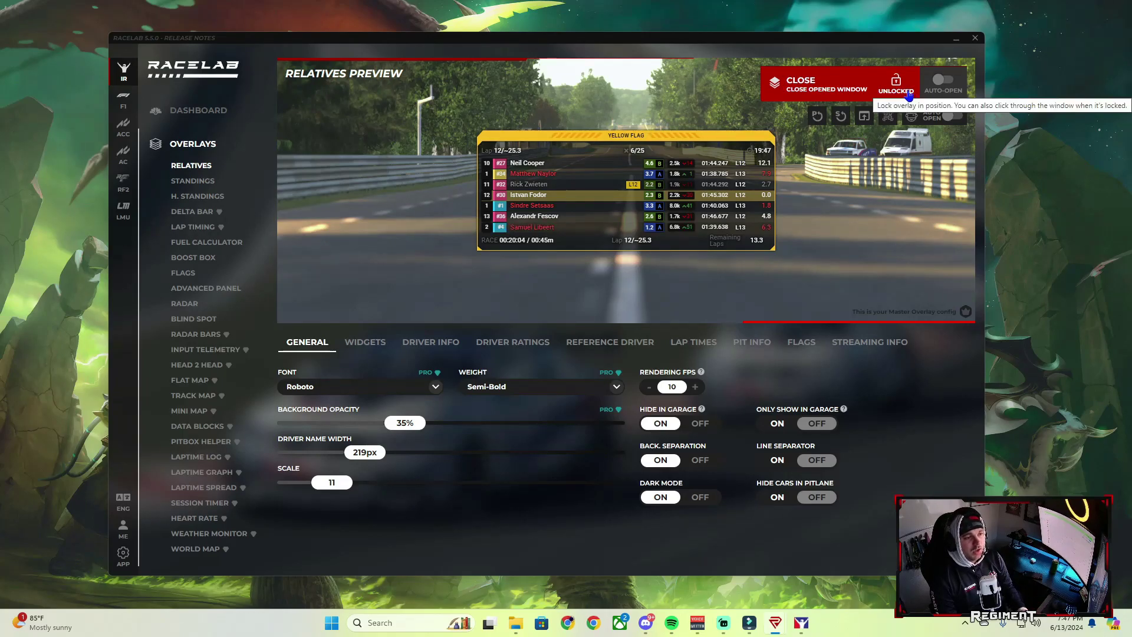
{"action": "left_click", "coordinate": [905, 93]}
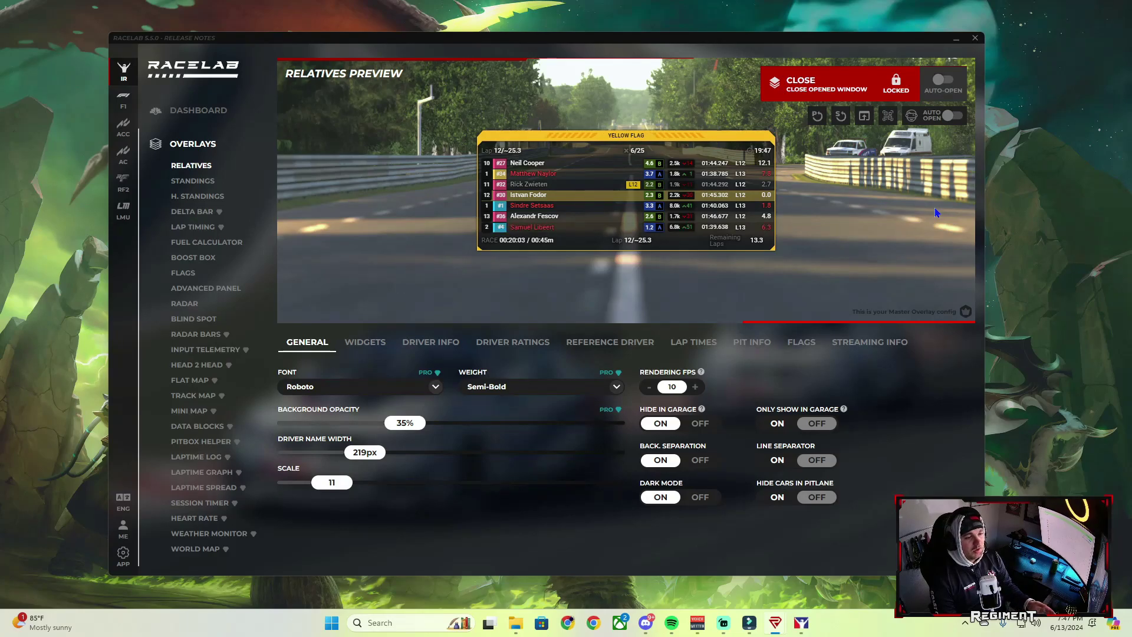
{"action": "left_click", "coordinate": [943, 79]}
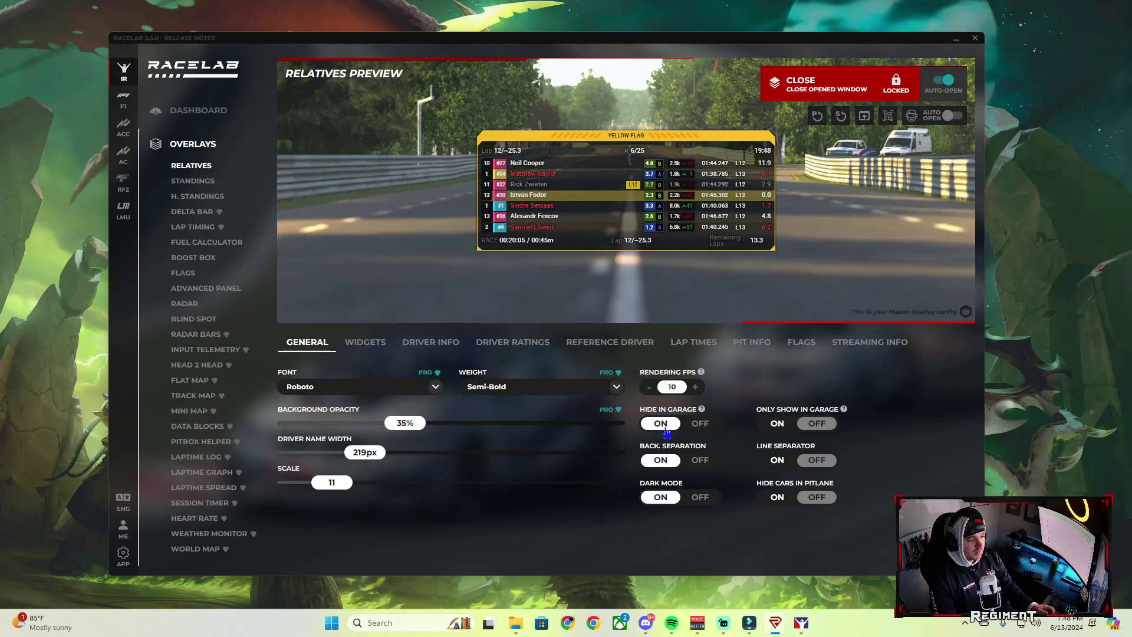
{"action": "mouse_move", "coordinate": [652, 416]}
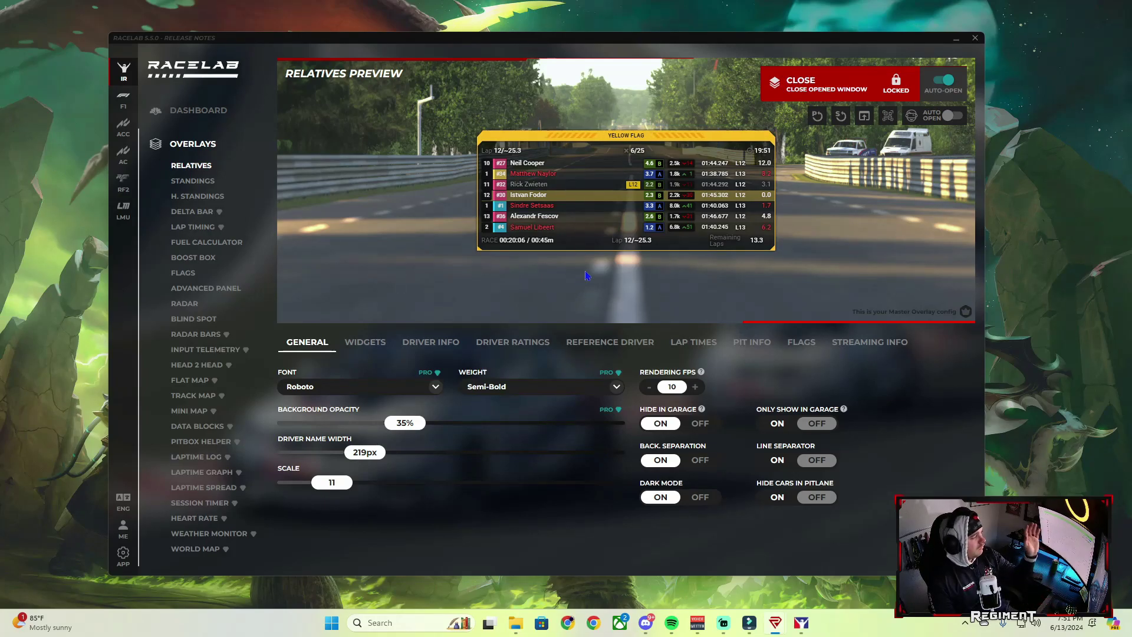
- Reopen the Relatives overlay over the running sim, unlock it and move it to the upper-right corner of the sim view
{"action": "left_click", "coordinate": [862, 95]}
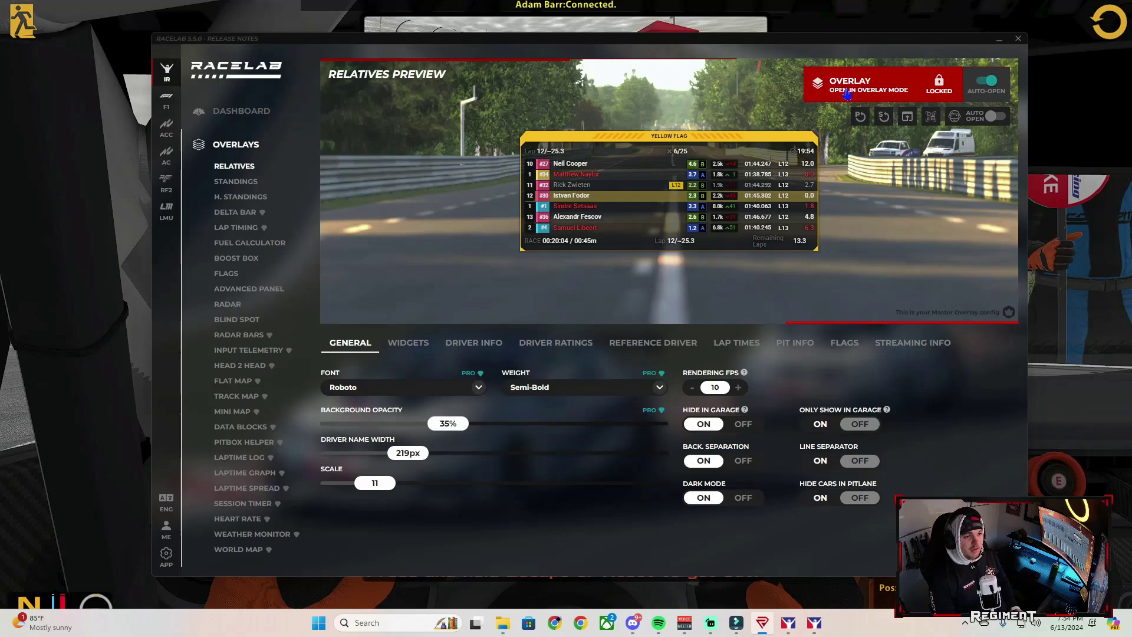
{"action": "left_click", "coordinate": [938, 85]}
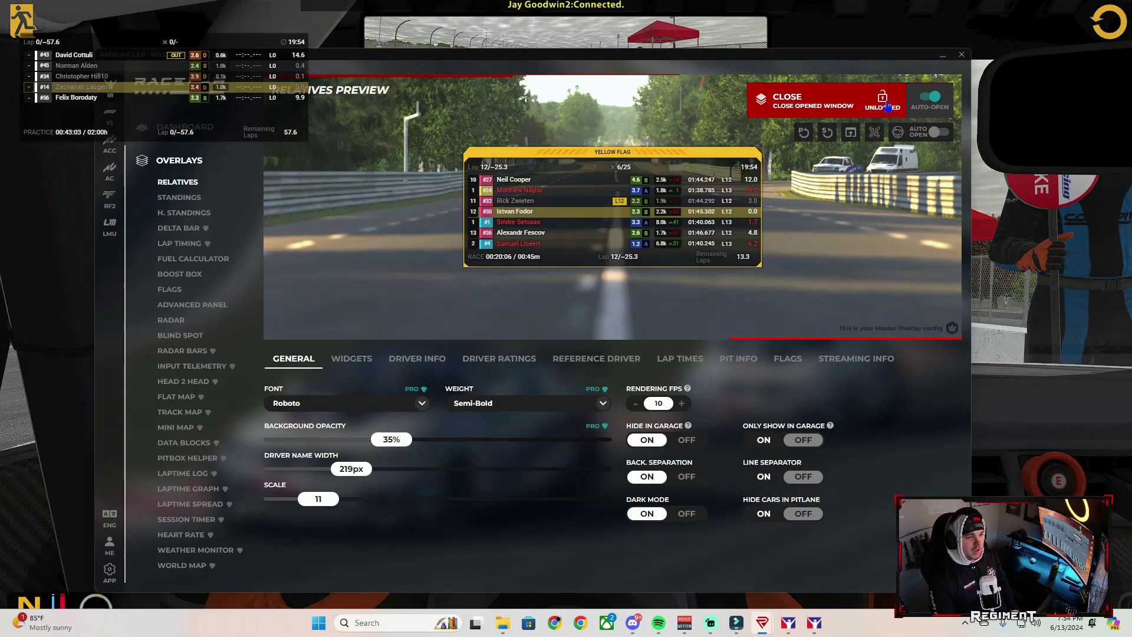
{"action": "left_click_drag", "start_coordinate": [245, 52], "coordinate": [1049, 39]}
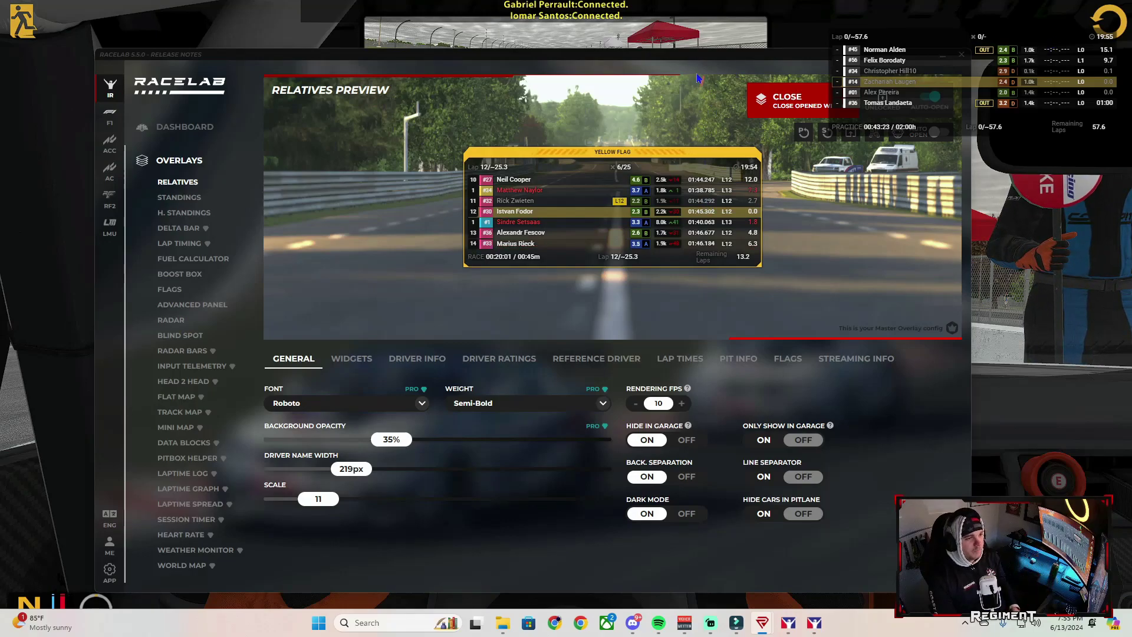
{"action": "left_click_drag", "start_coordinate": [683, 59], "coordinate": [679, 50]}
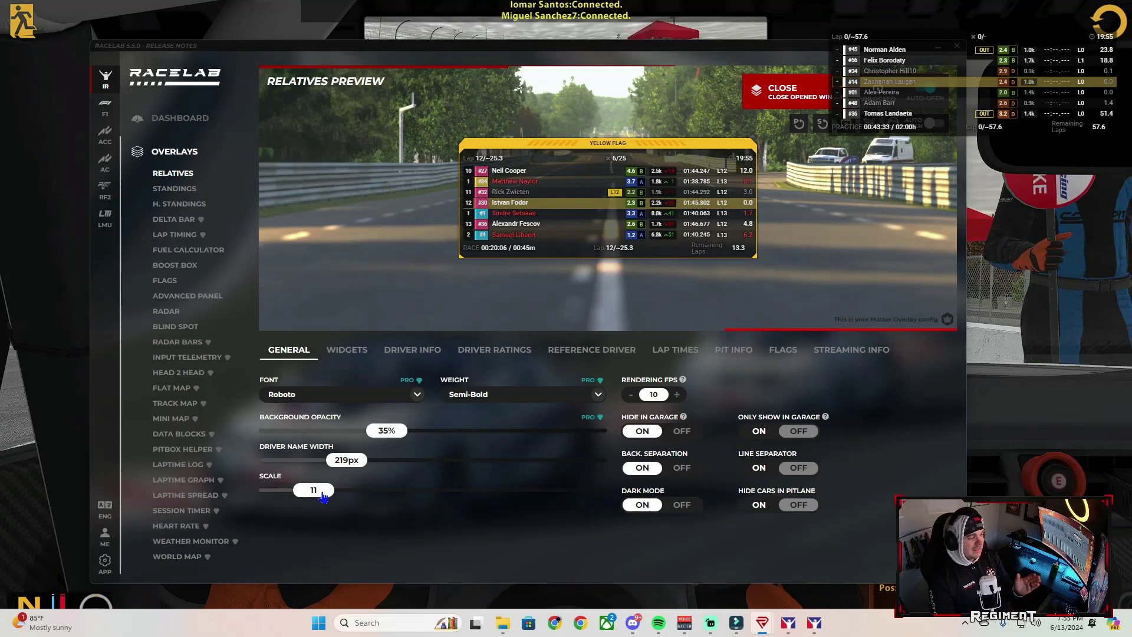
- Try the Relatives overlay at scale 14, return the scale to 11 and reposition the overlay in the upper-right corner
{"action": "left_click_drag", "start_coordinate": [324, 495], "coordinate": [334, 495]}
{"action": "mouse_move", "coordinate": [1008, 50]}
{"action": "left_mouse_down"}
{"action": "mouse_move", "coordinate": [662, 152]}
{"action": "mouse_move", "coordinate": [997, 34]}
{"action": "left_mouse_up"}
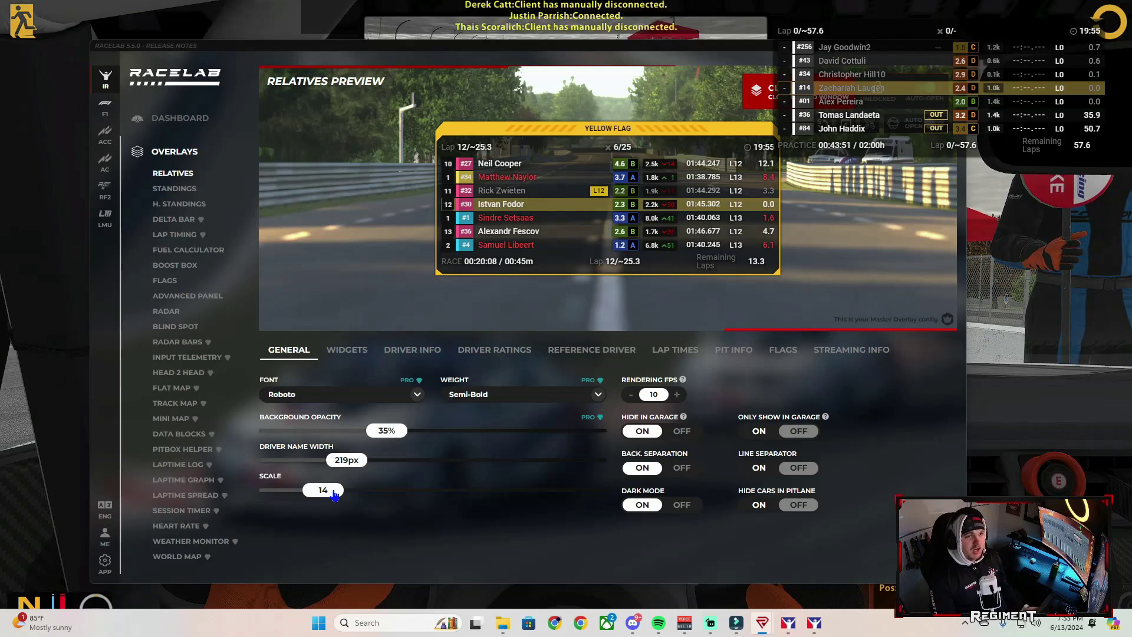
{"action": "left_click_drag", "start_coordinate": [334, 494], "coordinate": [325, 494]}
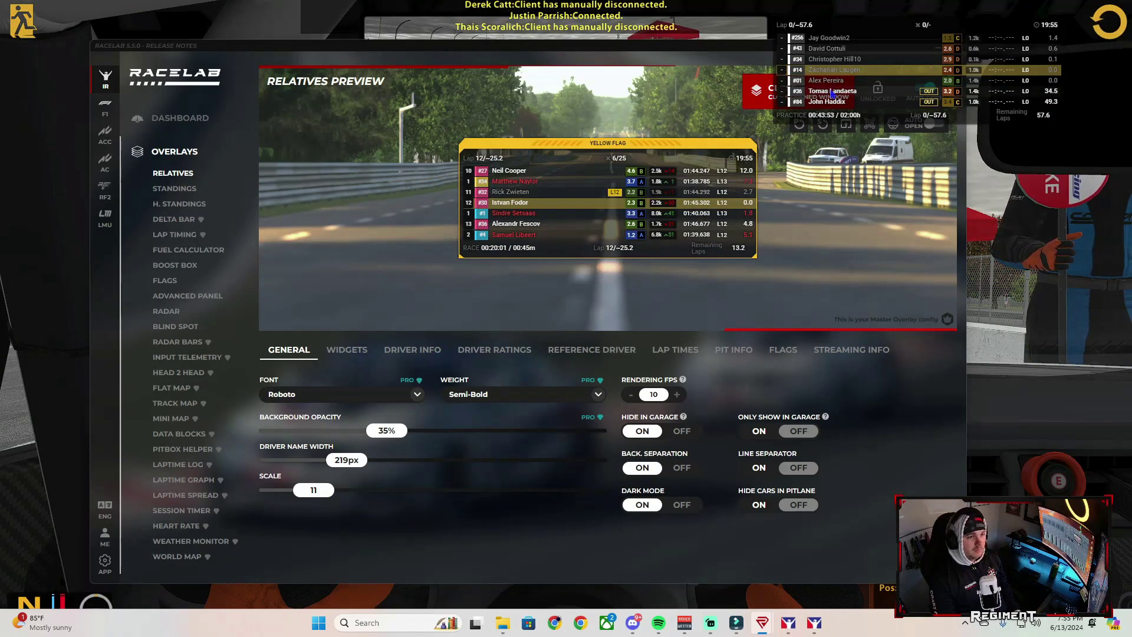
{"action": "left_click_drag", "start_coordinate": [893, 27], "coordinate": [951, 21]}
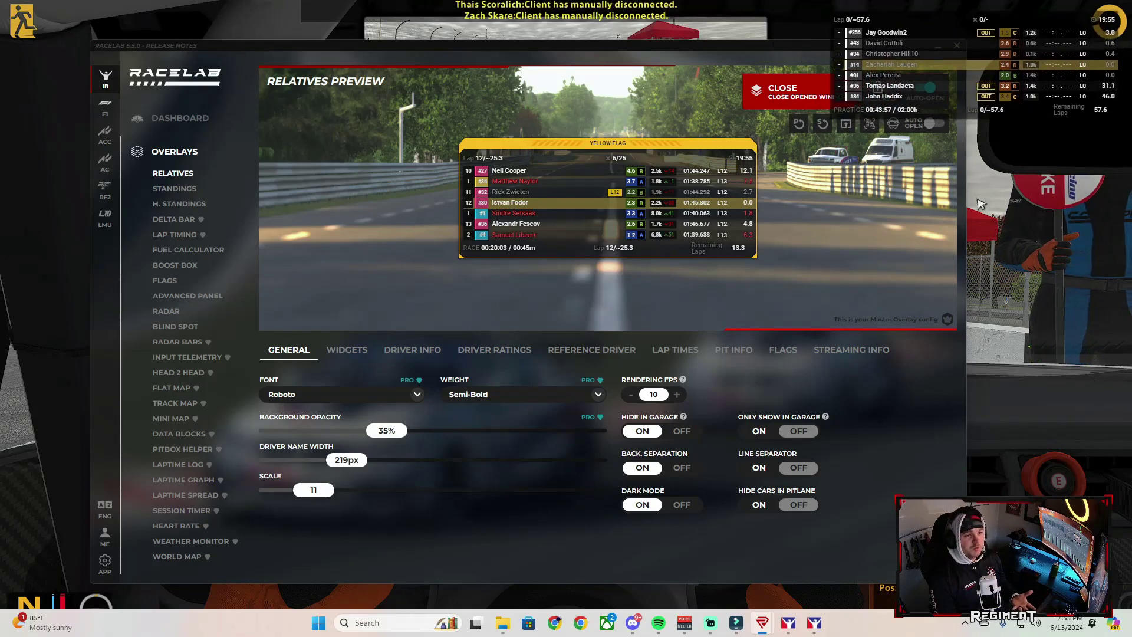
- Try a smaller scale for the Relatives overlay, restore it to 11 and readjust the overlay's position in the sim view
{"action": "left_click_drag", "start_coordinate": [324, 500], "coordinate": [295, 494]}
{"action": "left_click_drag", "start_coordinate": [958, 50], "coordinate": [1008, 82]}
{"action": "left_click_drag", "start_coordinate": [295, 490], "coordinate": [328, 493]}
{"action": "left_click_drag", "start_coordinate": [989, 72], "coordinate": [970, 47]}
{"action": "left_click_drag", "start_coordinate": [1018, 21], "coordinate": [1013, 34]}
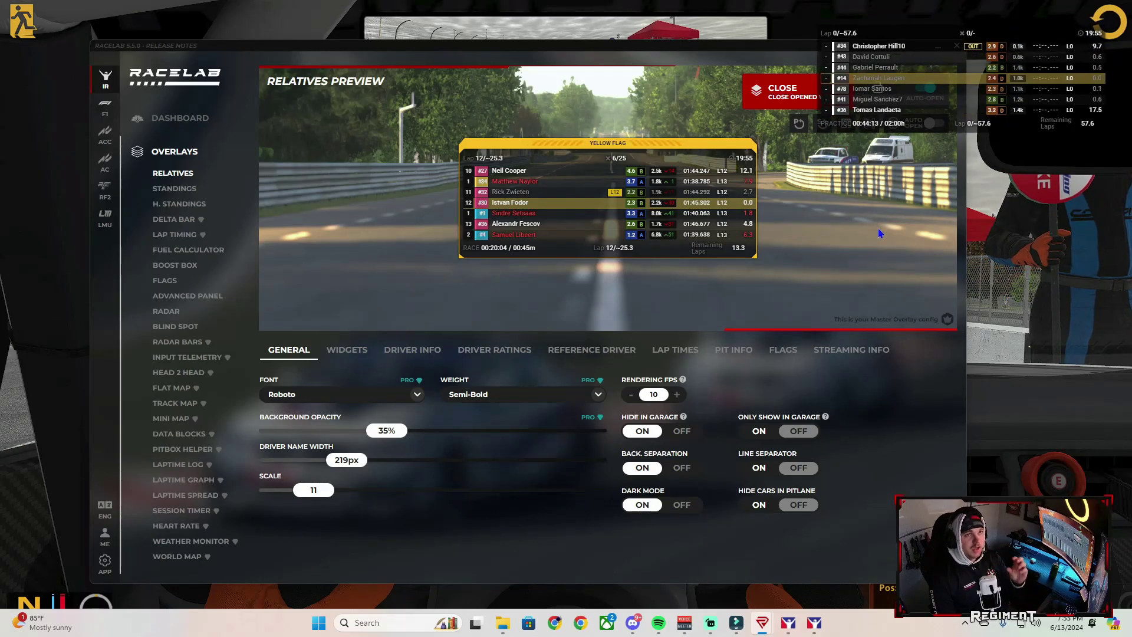
- Show the Relatives widget settings and move the live overlay over the lower part of the preview for comparison
{"action": "left_click", "coordinate": [347, 350]}
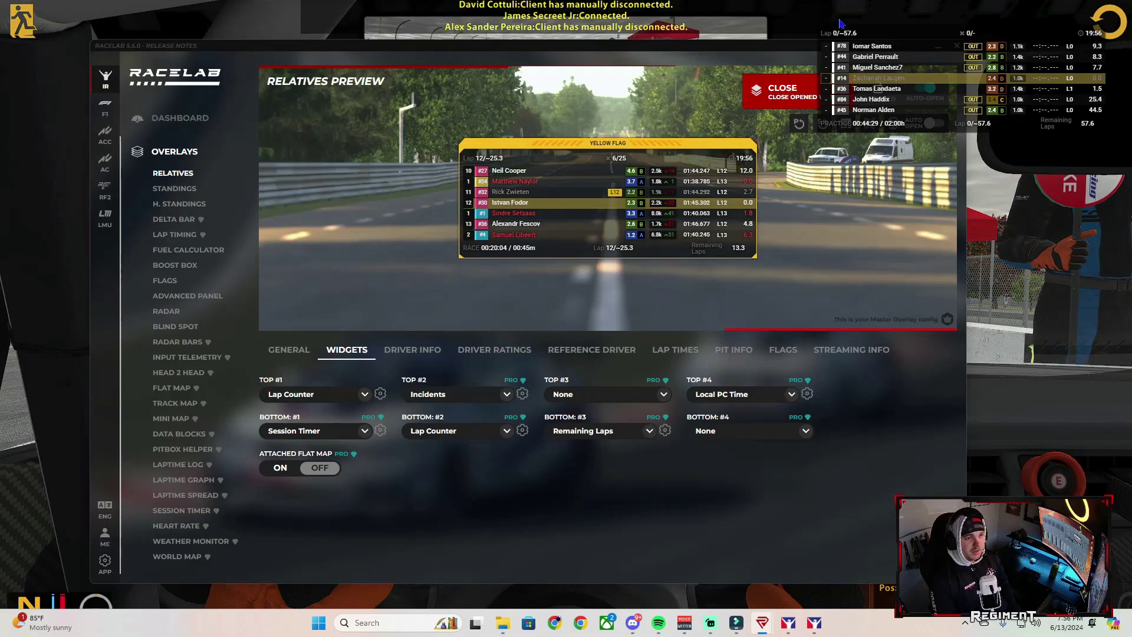
{"action": "left_click_drag", "start_coordinate": [851, 46], "coordinate": [507, 293]}
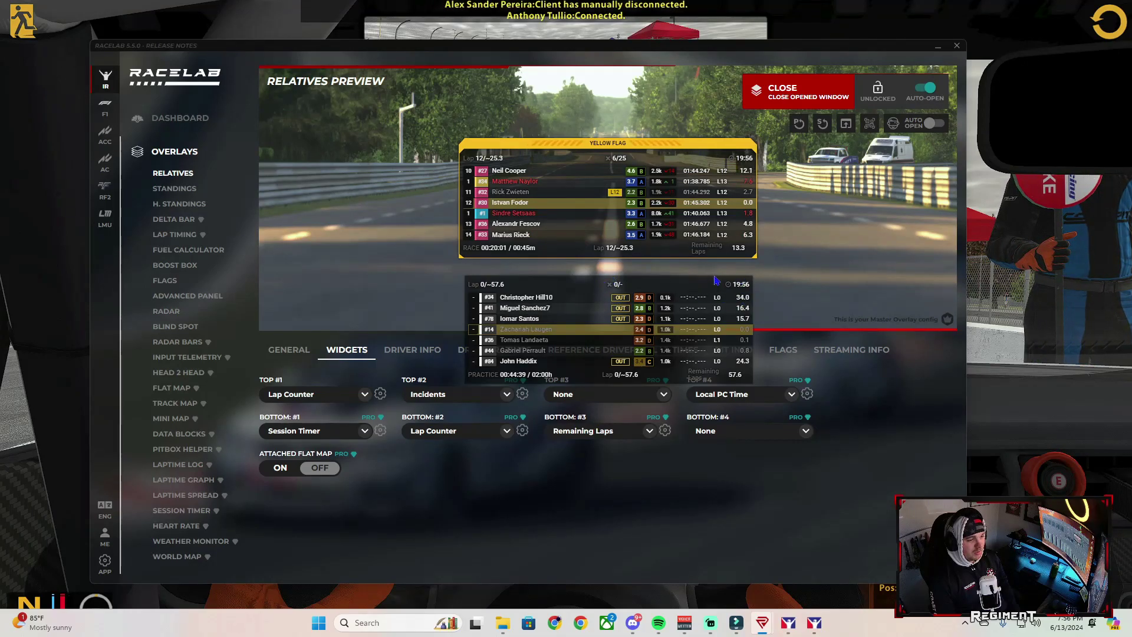
{"action": "left_click_drag", "start_coordinate": [578, 288], "coordinate": [575, 223]}
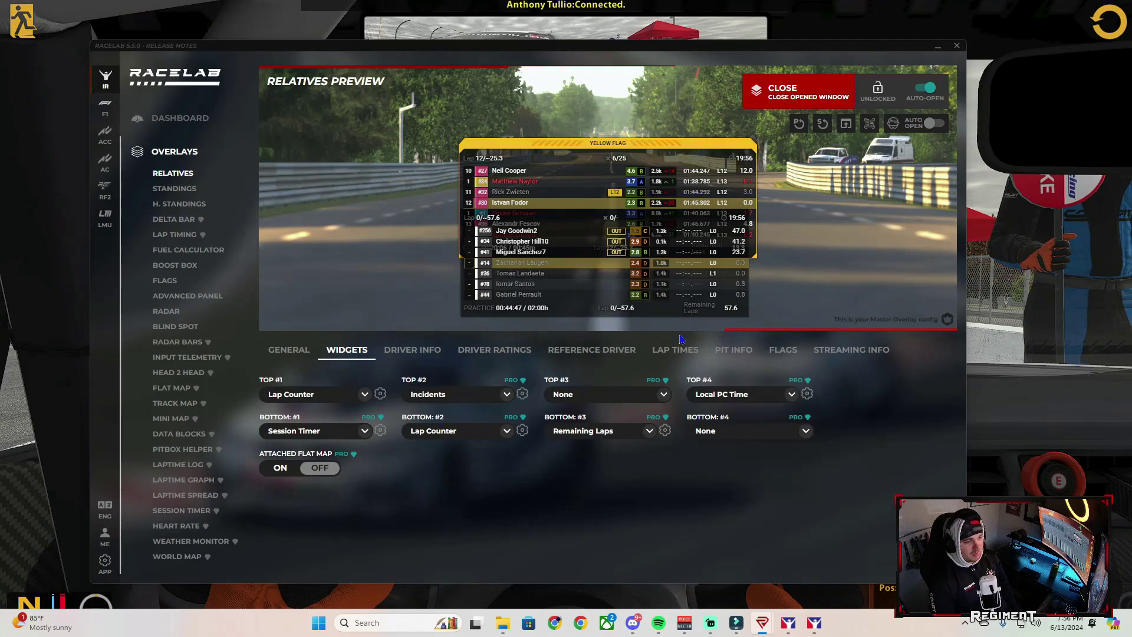
{"action": "mouse_move", "coordinate": [675, 221]}
{"action": "left_mouse_down"}
{"action": "mouse_move", "coordinate": [675, 361]}
{"action": "mouse_move", "coordinate": [682, 236]}
{"action": "left_mouse_up"}
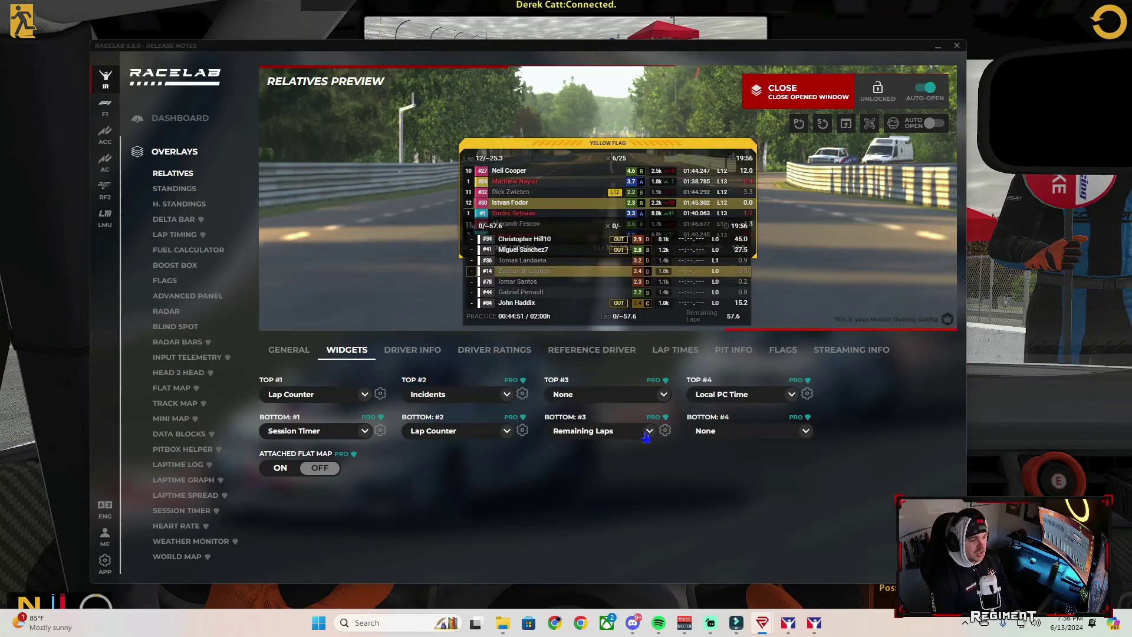
- Browse the widgets available for the Relatives overlay's Top #1 slot, keeping Lap Counter selected
{"action": "left_click", "coordinate": [362, 396]}
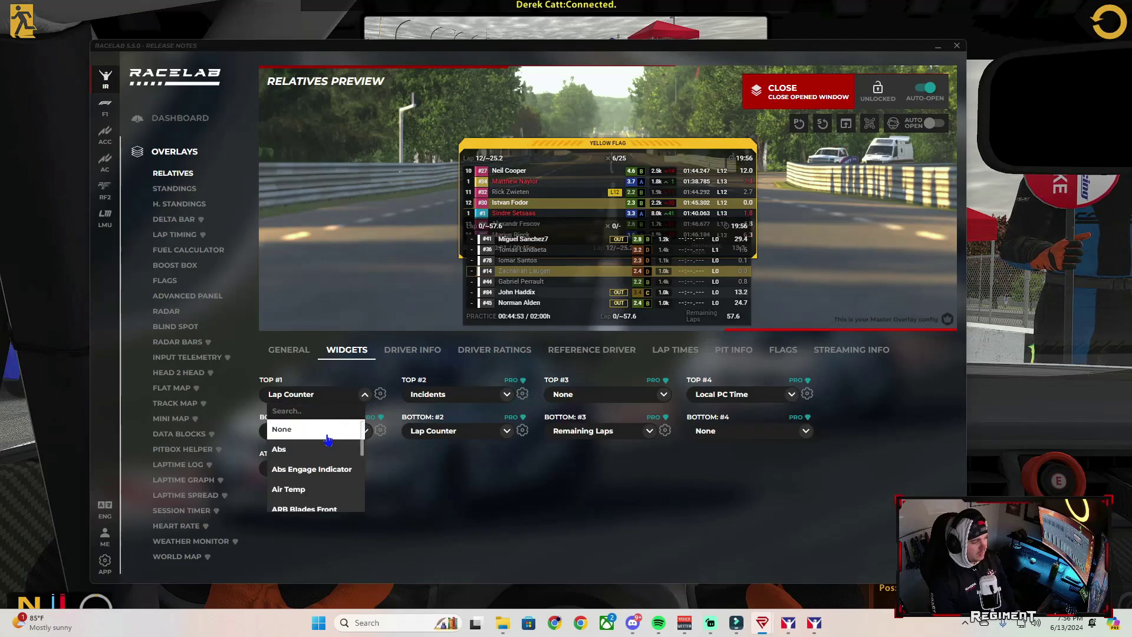
{"action": "scroll", "coordinate": [324, 455], "scroll_direction": "down", "scroll_amount": 10}
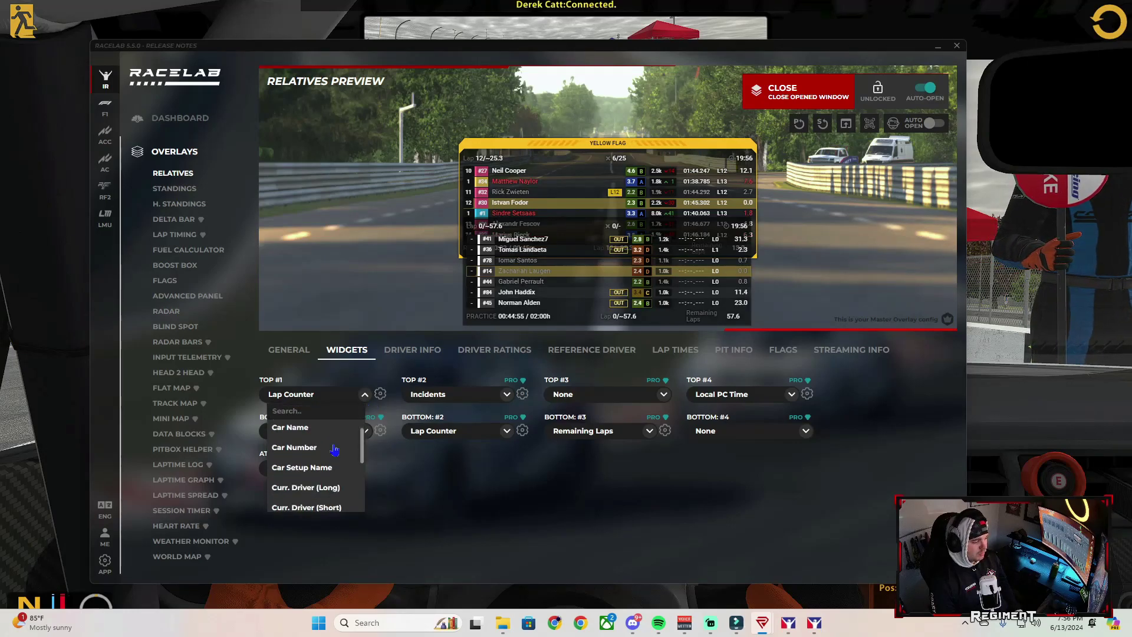
{"action": "scroll", "coordinate": [333, 450], "scroll_direction": "down", "scroll_amount": 10}
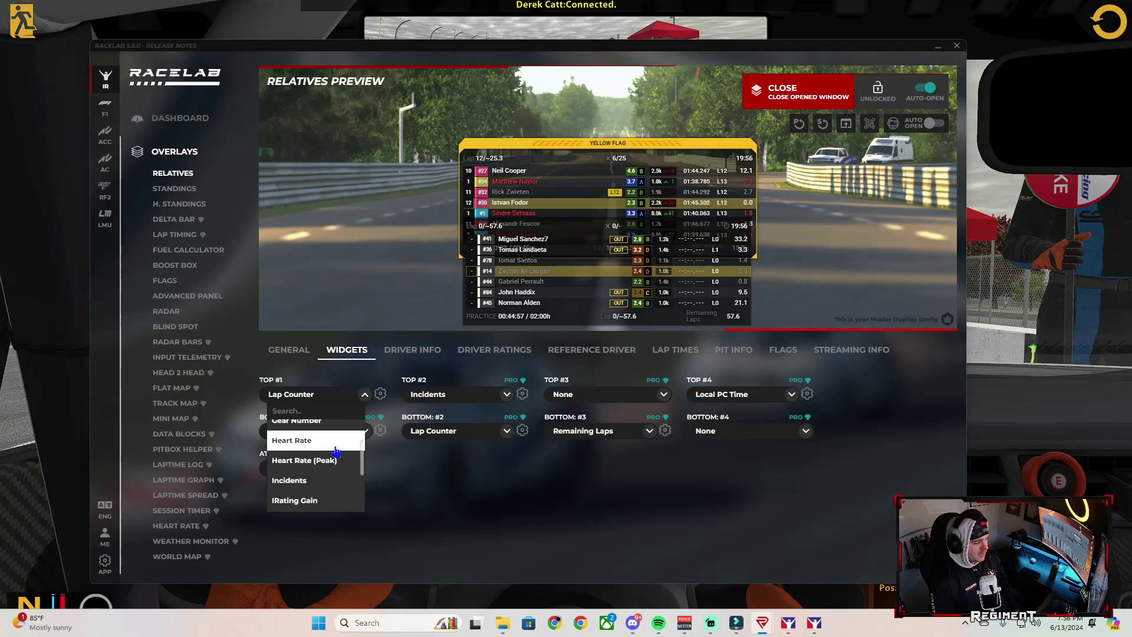
{"action": "scroll", "coordinate": [336, 452], "scroll_direction": "down", "scroll_amount": 10}
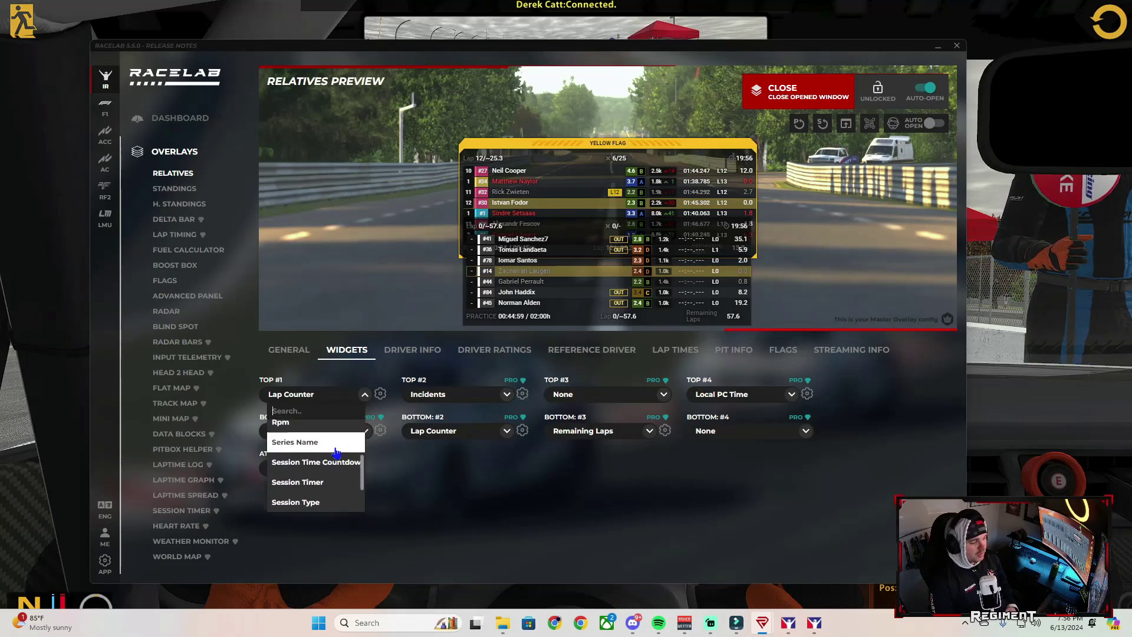
{"action": "left_click", "coordinate": [364, 395]}
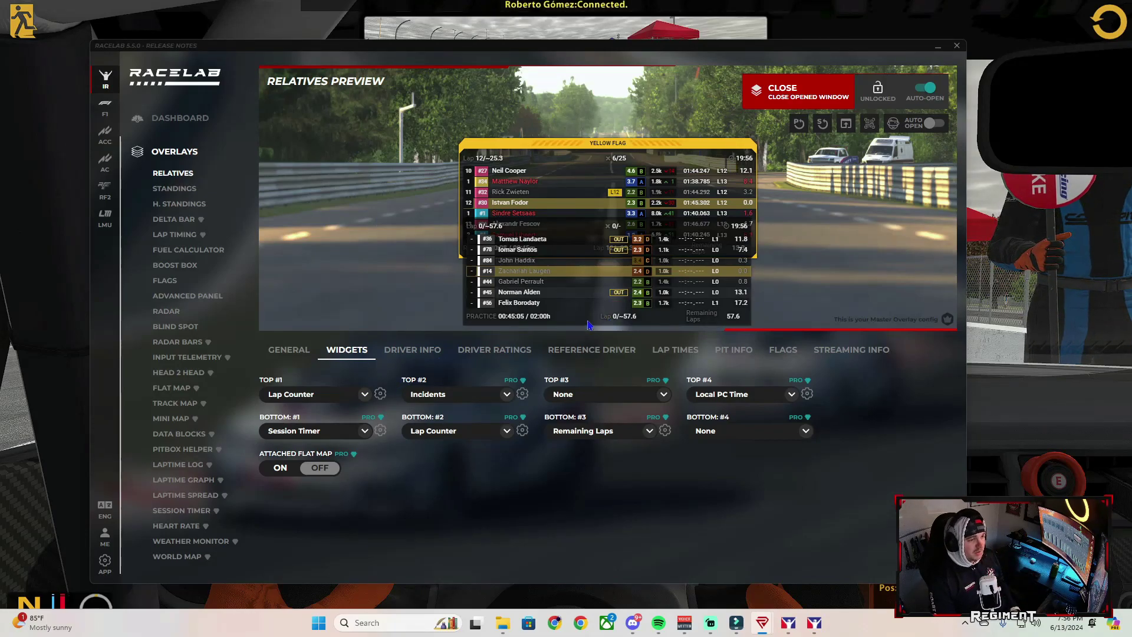
- Show the Relatives driver info settings and move the live overlay over the upper part of the preview
{"action": "left_click", "coordinate": [413, 350]}
{"action": "left_click_drag", "start_coordinate": [582, 305], "coordinate": [576, 139]}
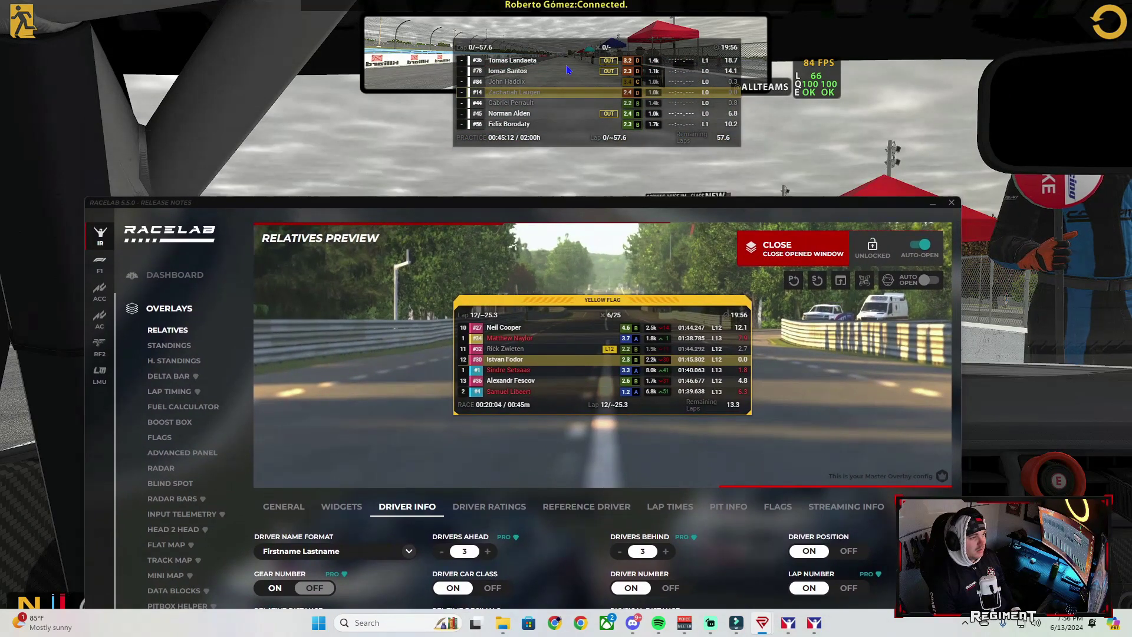
{"action": "left_click_drag", "start_coordinate": [567, 69], "coordinate": [601, 118]}
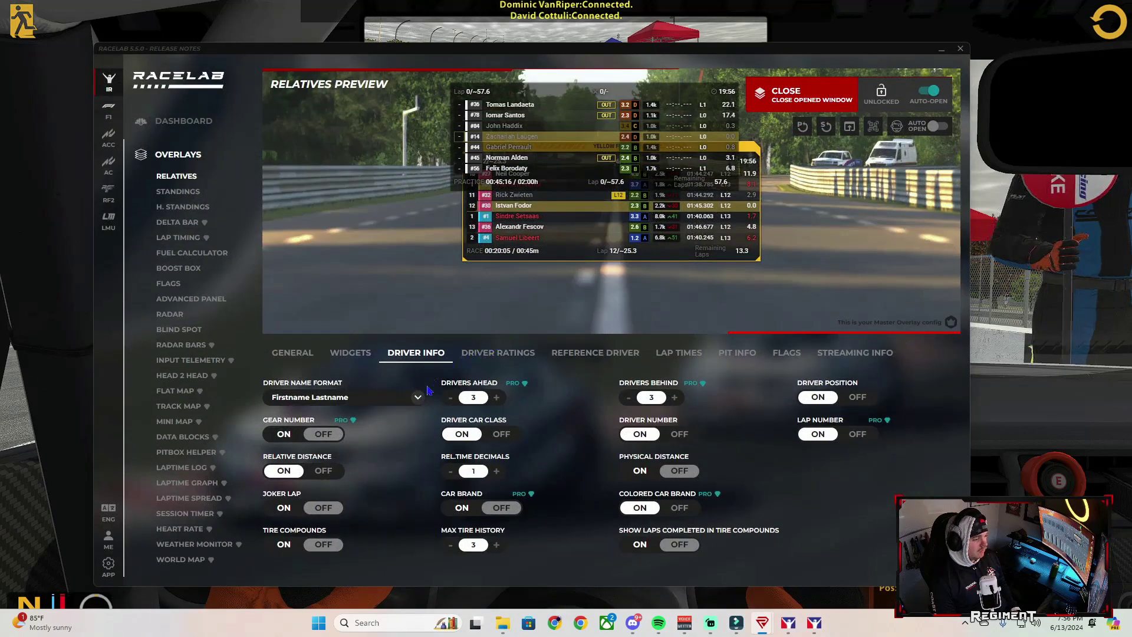
- Try the abbreviated driver name formats in the Relatives overlay, including F. Lastname and FLA
{"action": "left_click", "coordinate": [415, 398]}
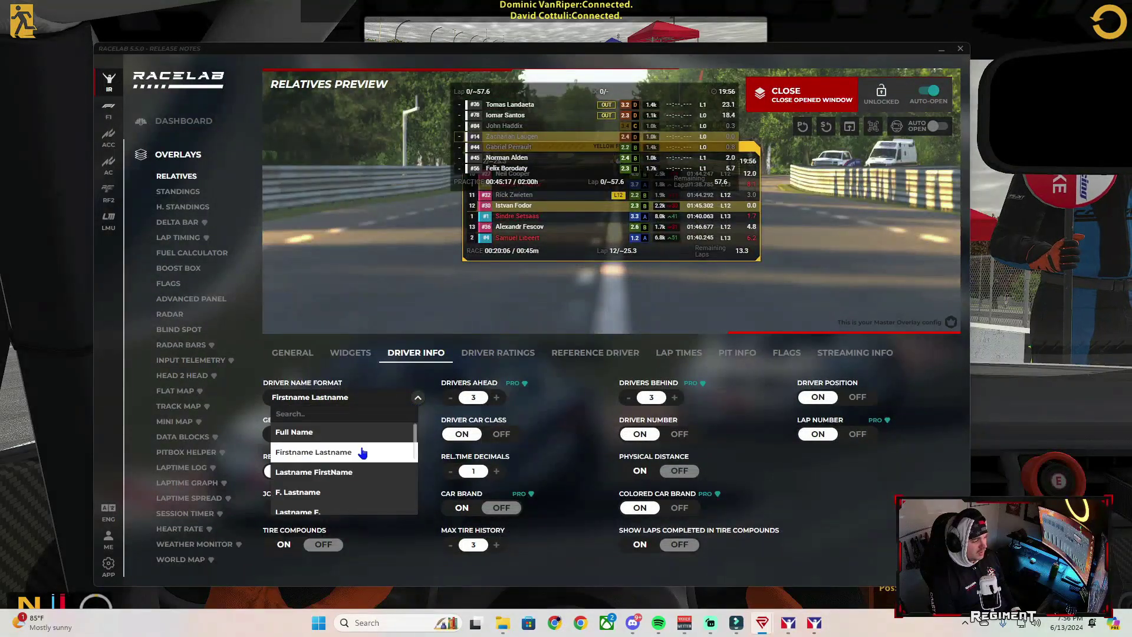
{"action": "left_click", "coordinate": [361, 490]}
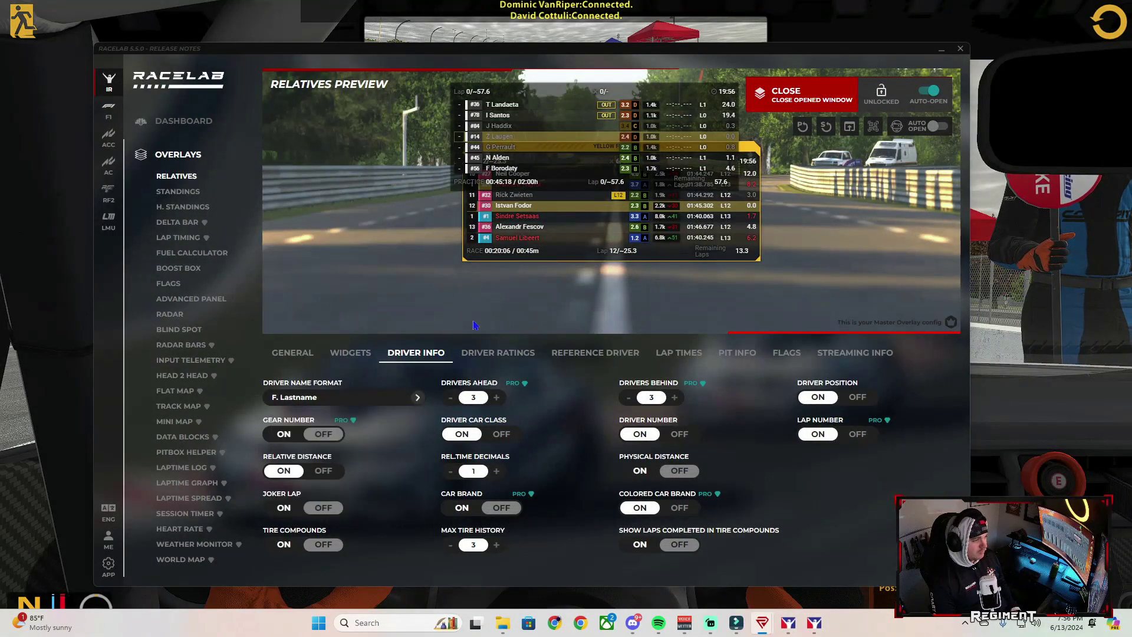
{"action": "left_click", "coordinate": [343, 403]}
{"action": "scroll", "coordinate": [362, 488], "scroll_direction": "down", "scroll_amount": 2}
{"action": "left_click", "coordinate": [366, 469]}
{"action": "left_click", "coordinate": [341, 400]}
{"action": "scroll", "coordinate": [368, 457], "scroll_direction": "down", "scroll_amount": 2}
{"action": "left_click", "coordinate": [369, 442]}
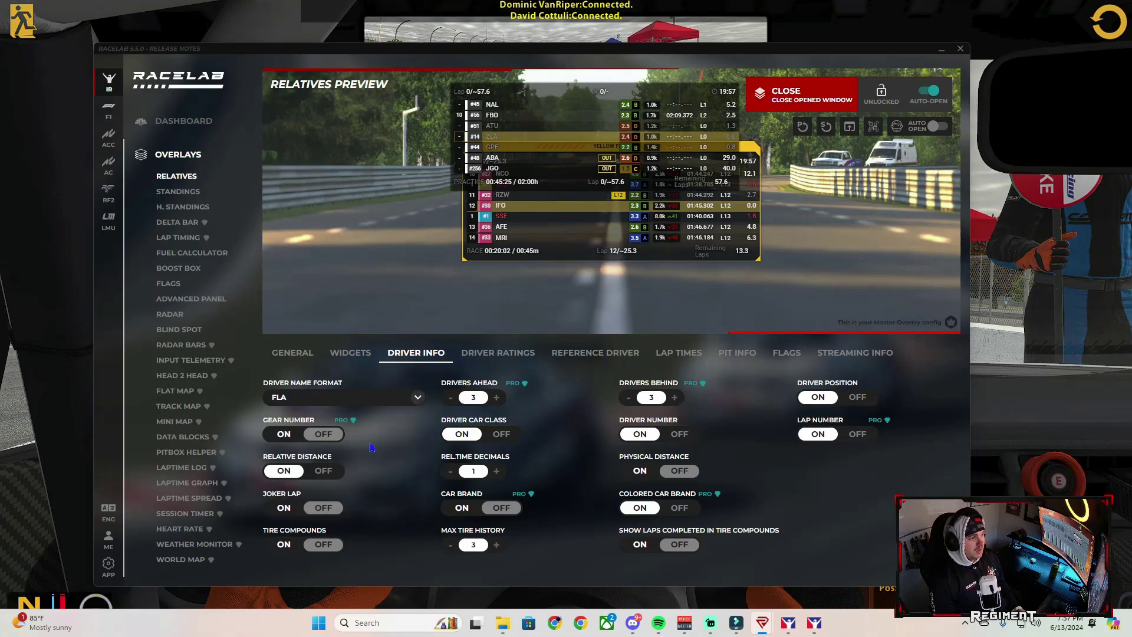
- Try the FIR and Full Name driver name formats in the Relatives overlay
{"action": "left_click", "coordinate": [343, 403]}
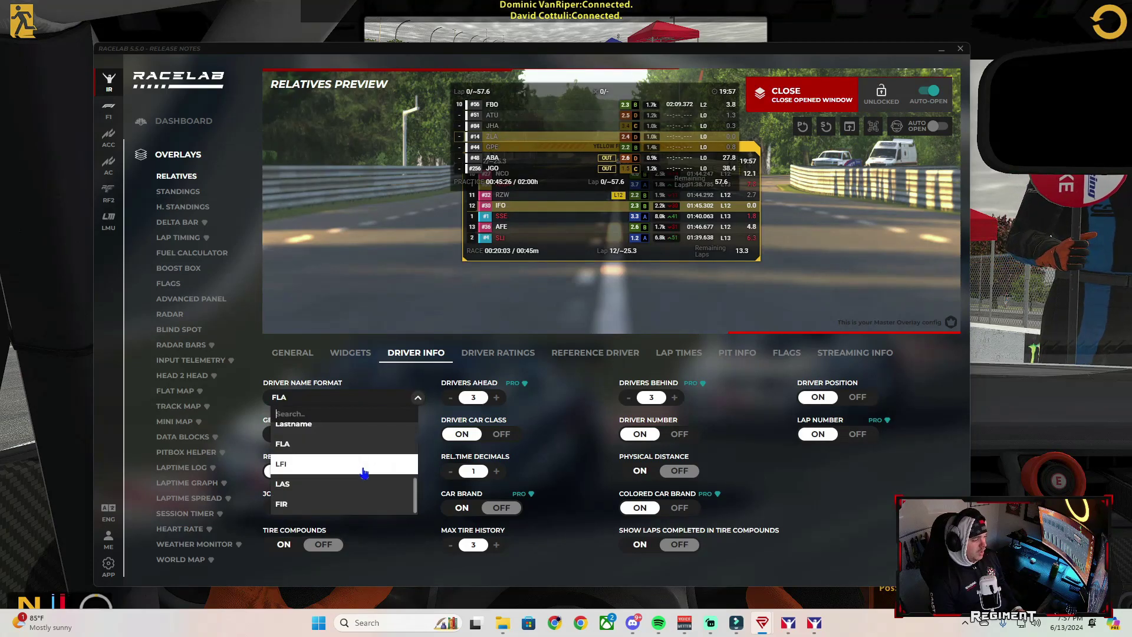
{"action": "left_click", "coordinate": [362, 502]}
{"action": "left_click", "coordinate": [333, 399]}
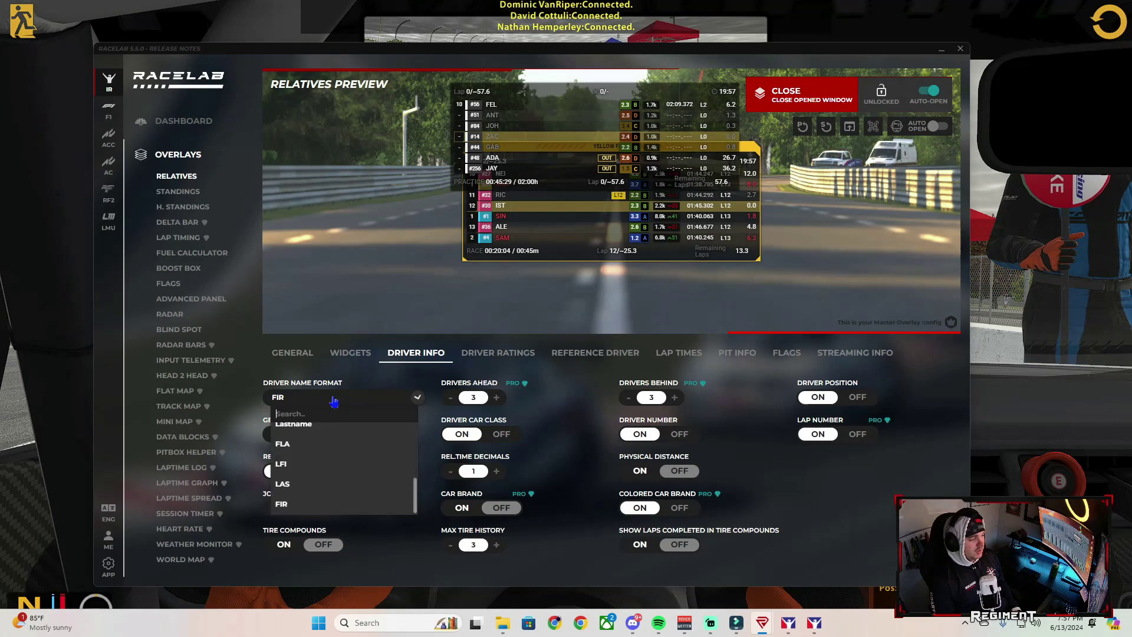
{"action": "scroll", "coordinate": [363, 472], "scroll_direction": "up", "scroll_amount": 5}
{"action": "left_click", "coordinate": [366, 435]}
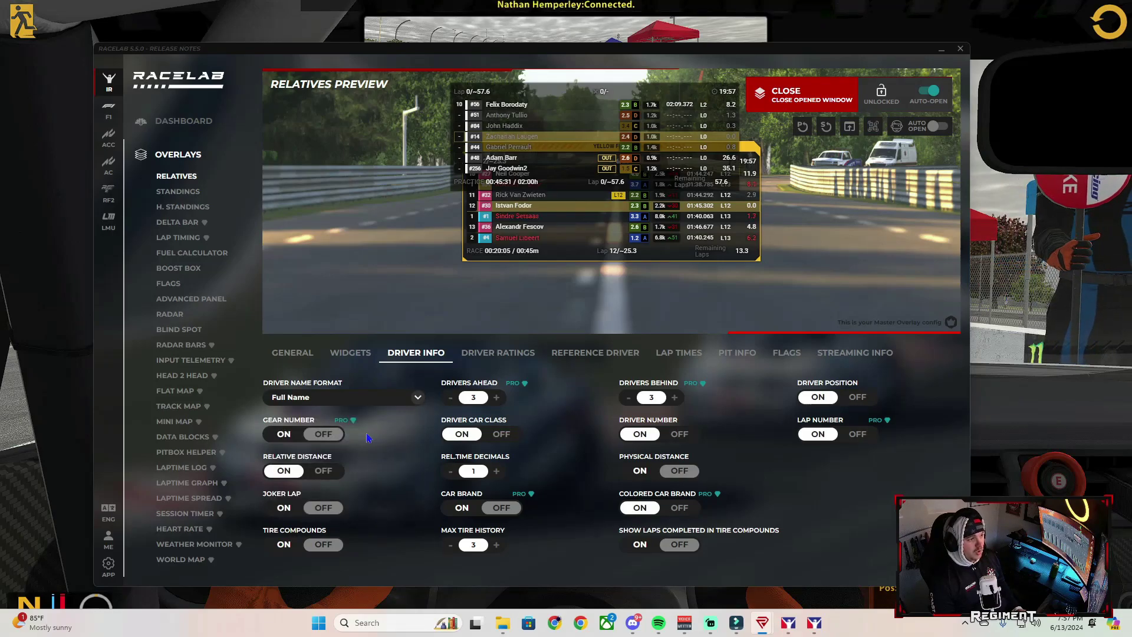
- Set the driver name format back to Firstname Lastname and move the live Relatives overlay to the upper-right area of the sim view
{"action": "left_click", "coordinate": [356, 403]}
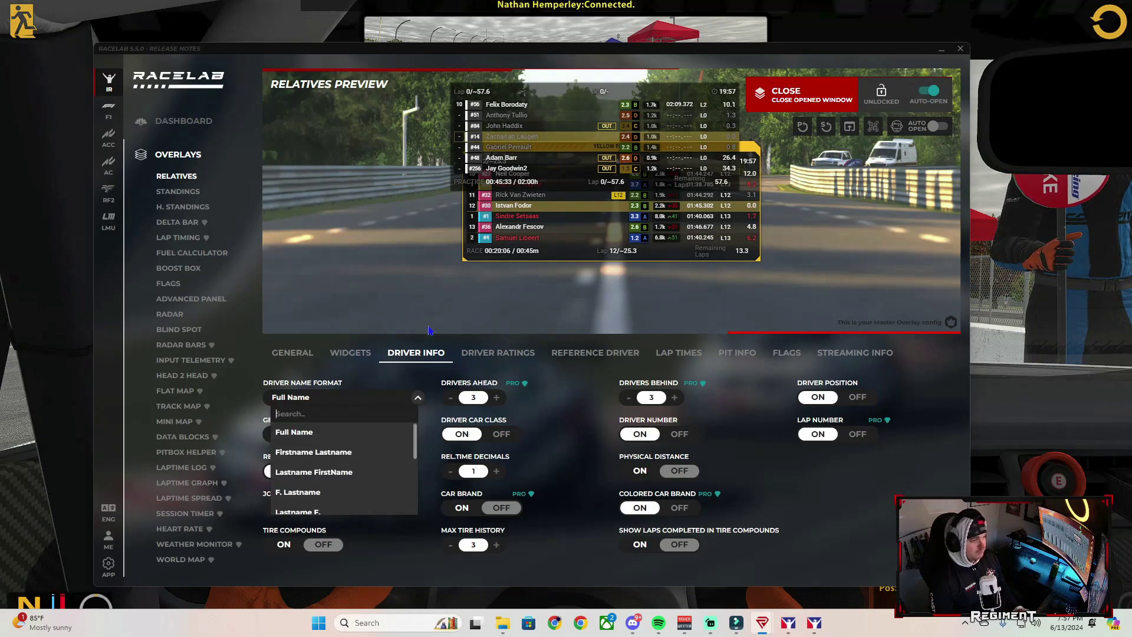
{"action": "left_click", "coordinate": [377, 461]}
{"action": "left_click", "coordinate": [343, 397]}
{"action": "left_click", "coordinate": [366, 396]}
{"action": "left_click_drag", "start_coordinate": [650, 127], "coordinate": [949, 97]}
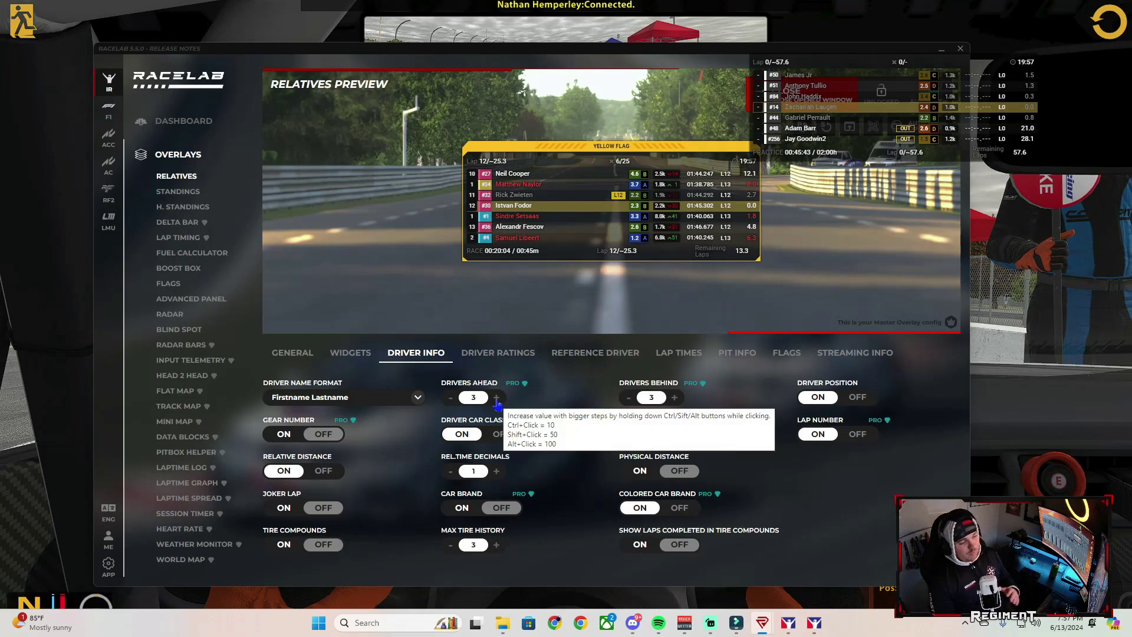
- Try the Relatives overlay without the driver car class, restore it, and try the Joker Lap option
{"action": "left_click", "coordinate": [499, 437]}
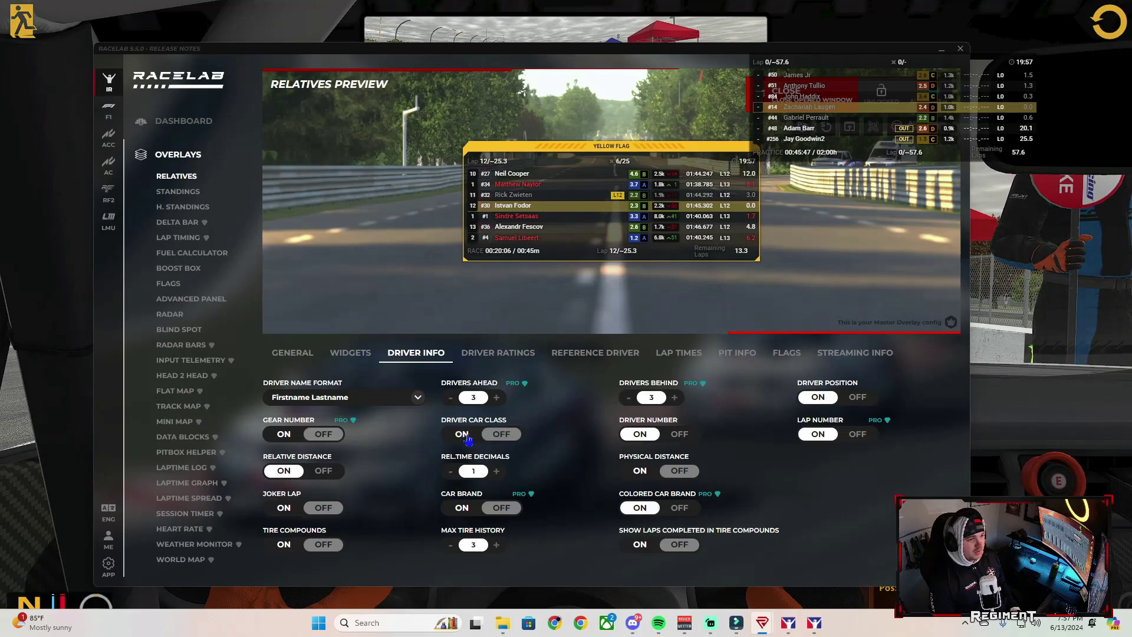
{"action": "left_click", "coordinate": [474, 435]}
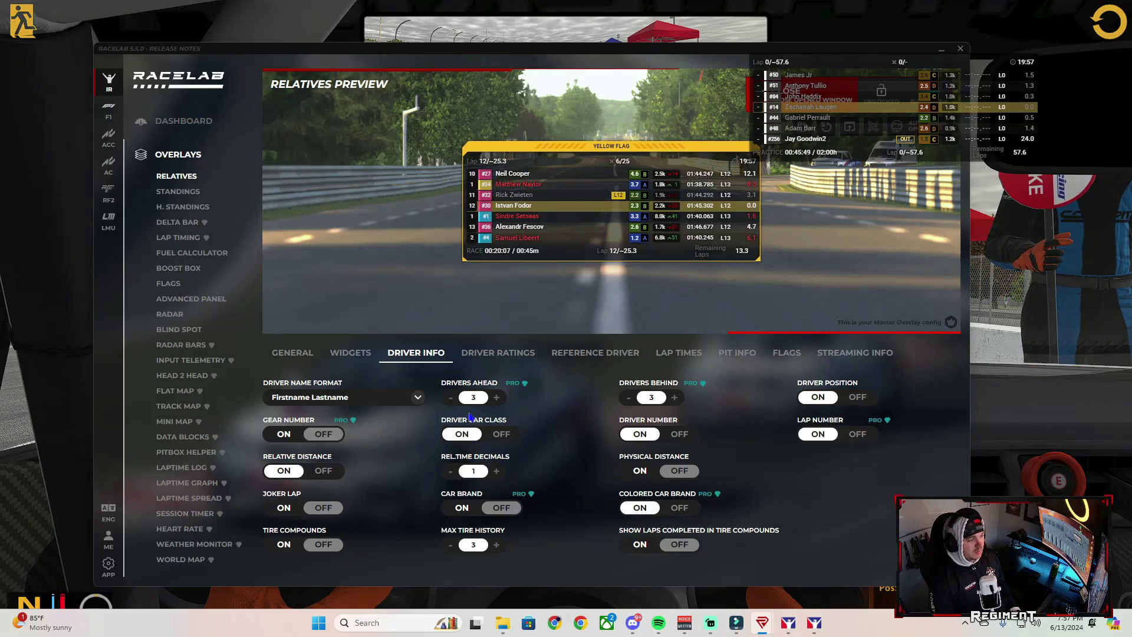
{"action": "left_click", "coordinate": [466, 437]}
{"action": "left_click", "coordinate": [466, 439]}
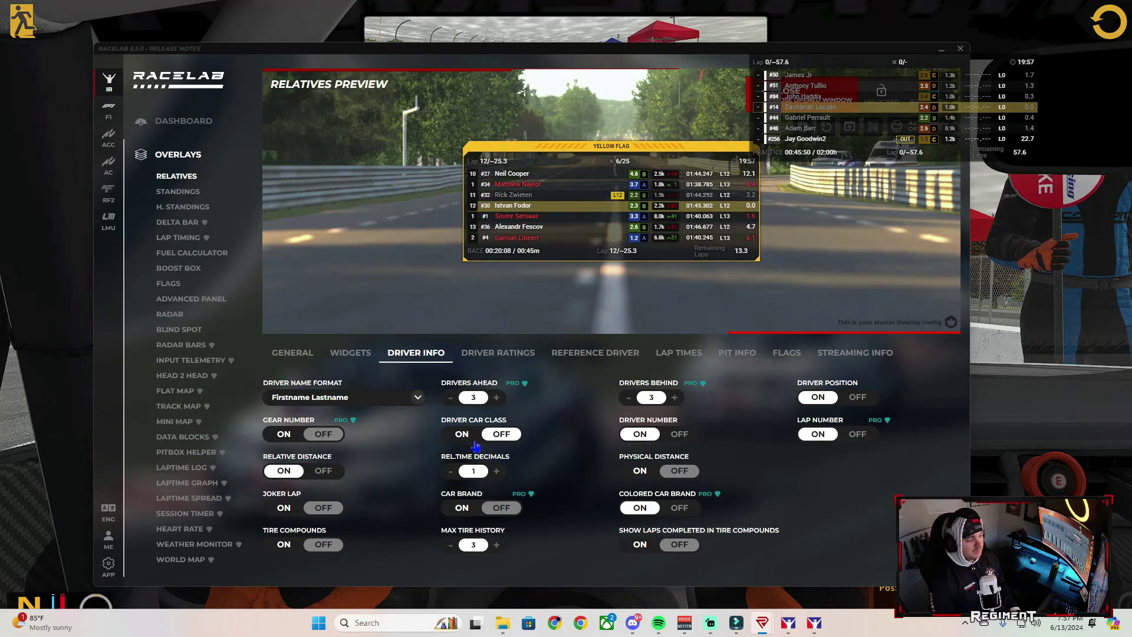
{"action": "left_click", "coordinate": [287, 511]}
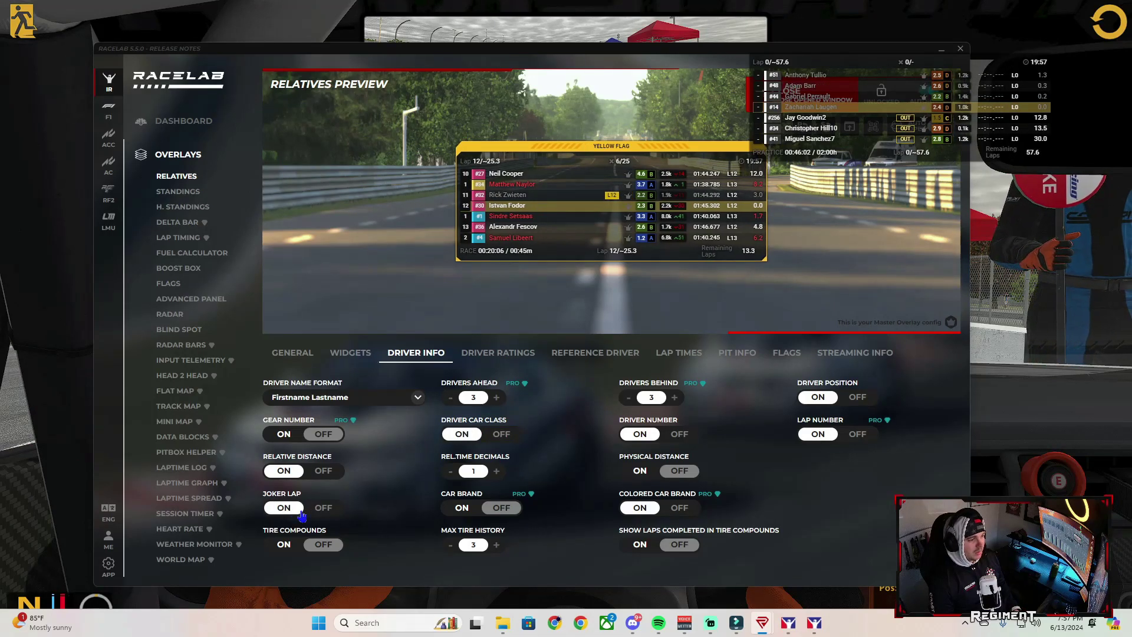
- Review the Relatives lap time and pit info settings and move the live overlay farther into the upper-right corner
{"action": "left_click", "coordinate": [679, 352]}
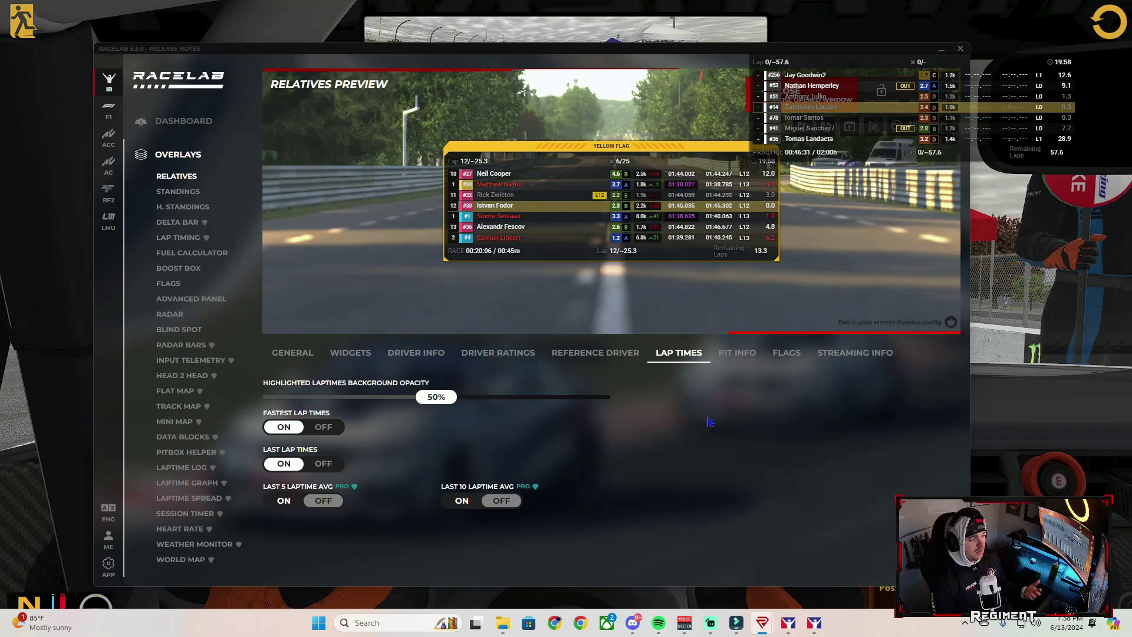
{"action": "left_click", "coordinate": [731, 357]}
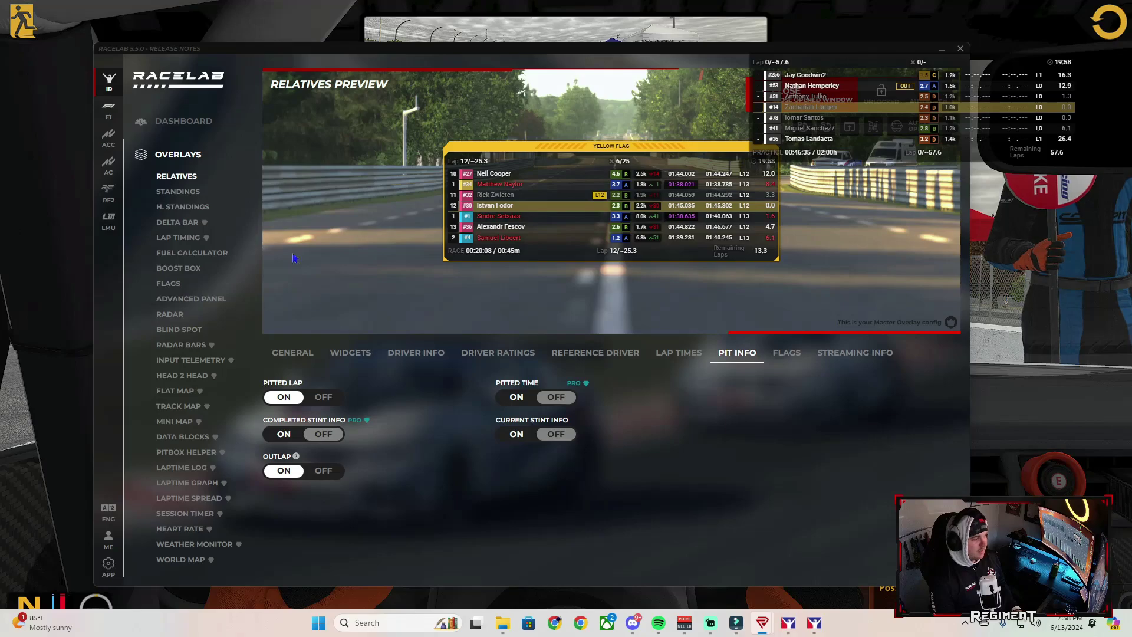
{"action": "left_click_drag", "start_coordinate": [906, 140], "coordinate": [936, 118]}
- Show the Standings overlay's multiclass settings and switch Multiclass off and back on
{"action": "left_click", "coordinate": [177, 191]}
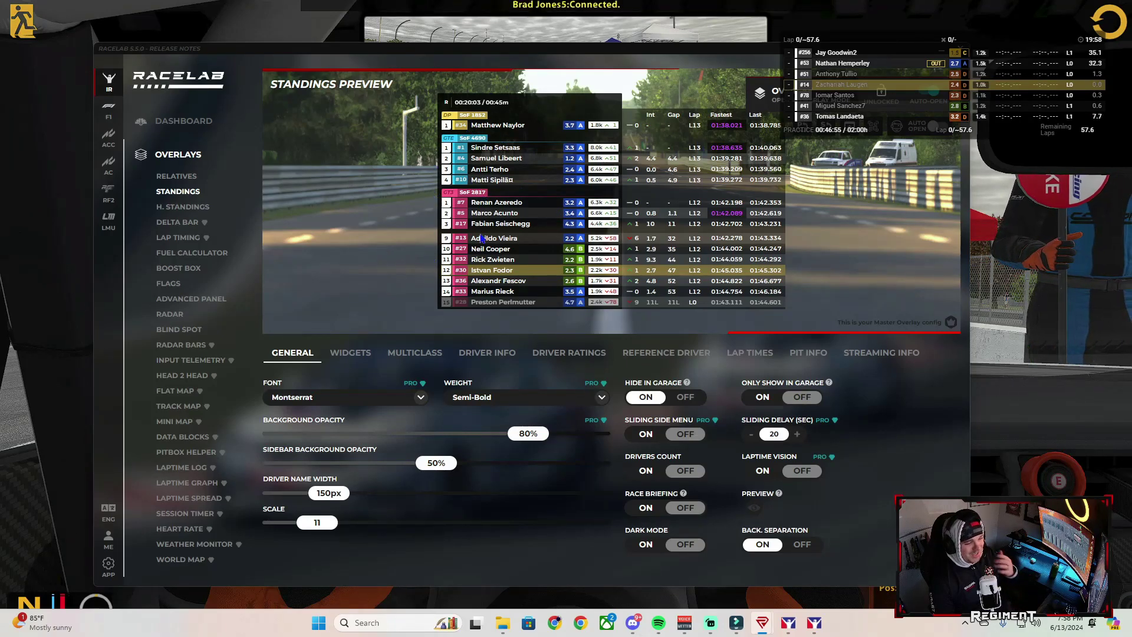
{"action": "left_click", "coordinate": [415, 352]}
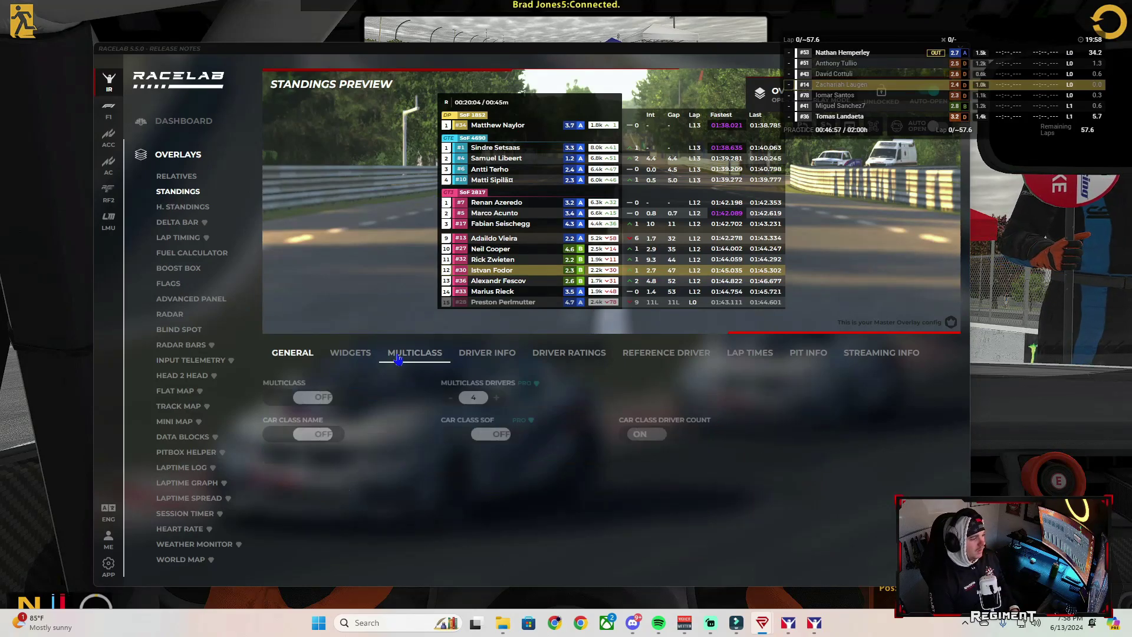
{"action": "left_click", "coordinate": [335, 402]}
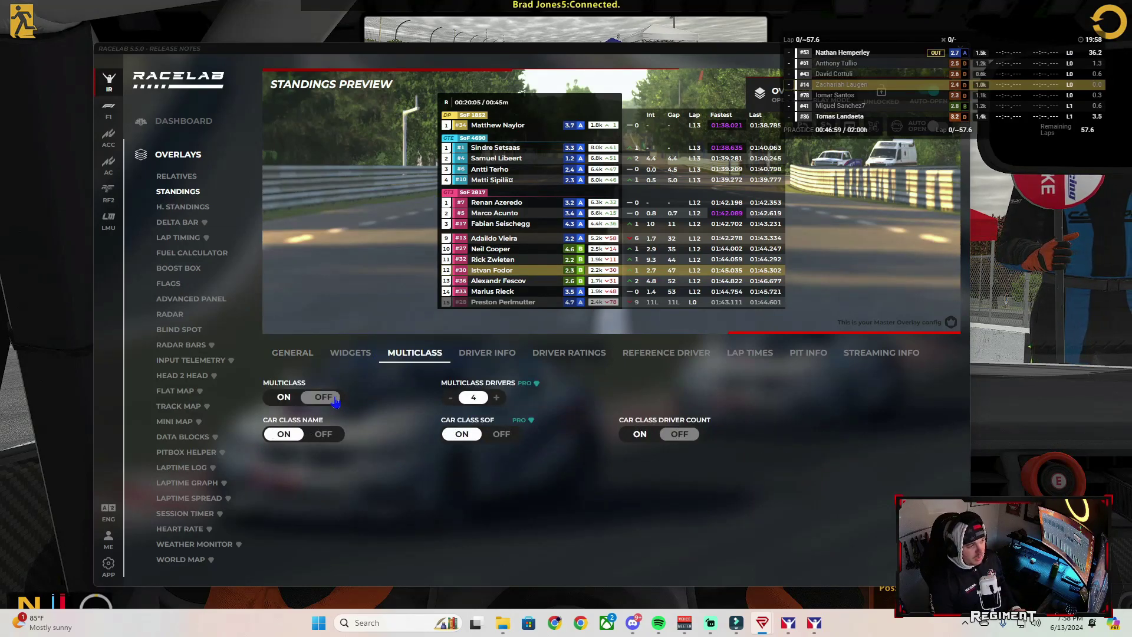
{"action": "left_click", "coordinate": [284, 403]}
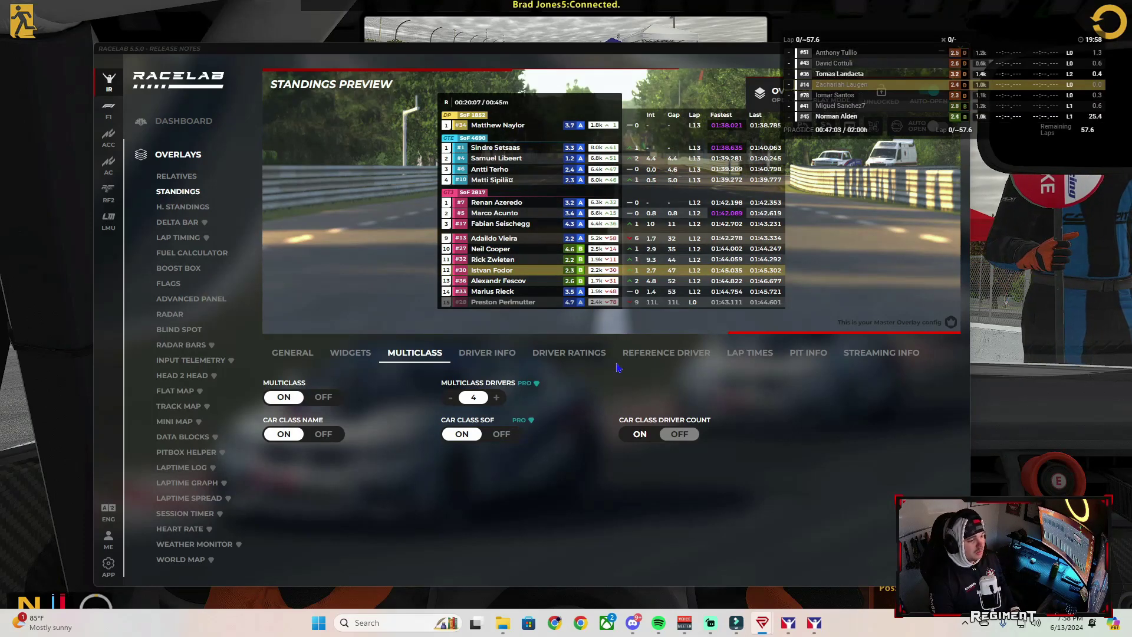
- Turn on Pitted Lap and Completed Stint Info for the Standings overlay, and try Outlap before switching it off again
{"action": "left_click", "coordinate": [740, 361]}
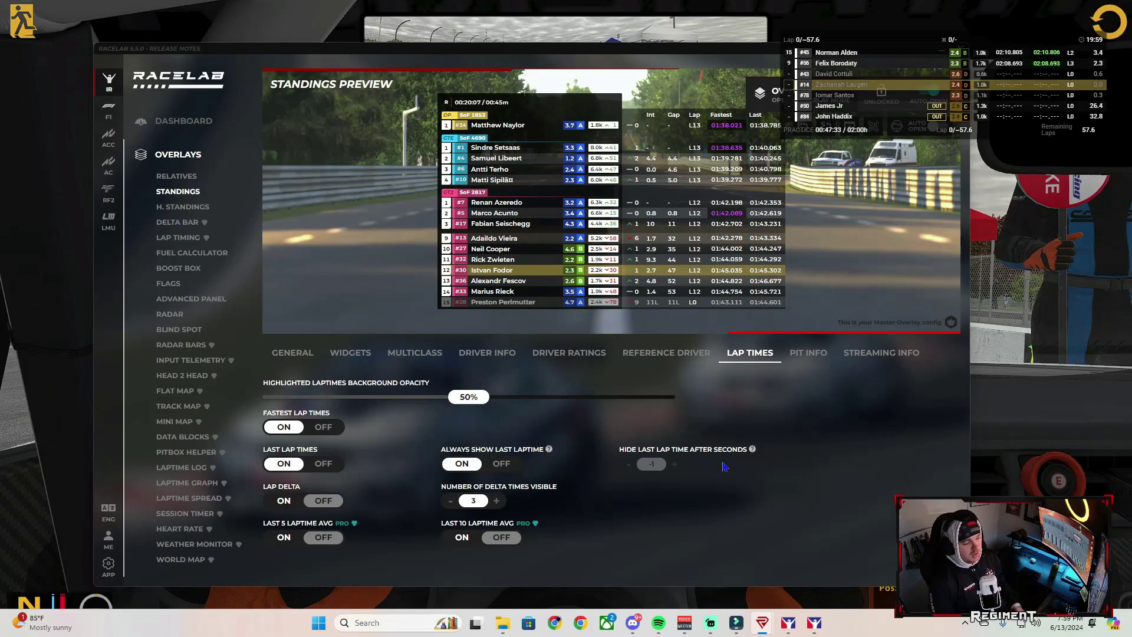
{"action": "left_click", "coordinate": [808, 352]}
{"action": "left_click", "coordinate": [289, 400]}
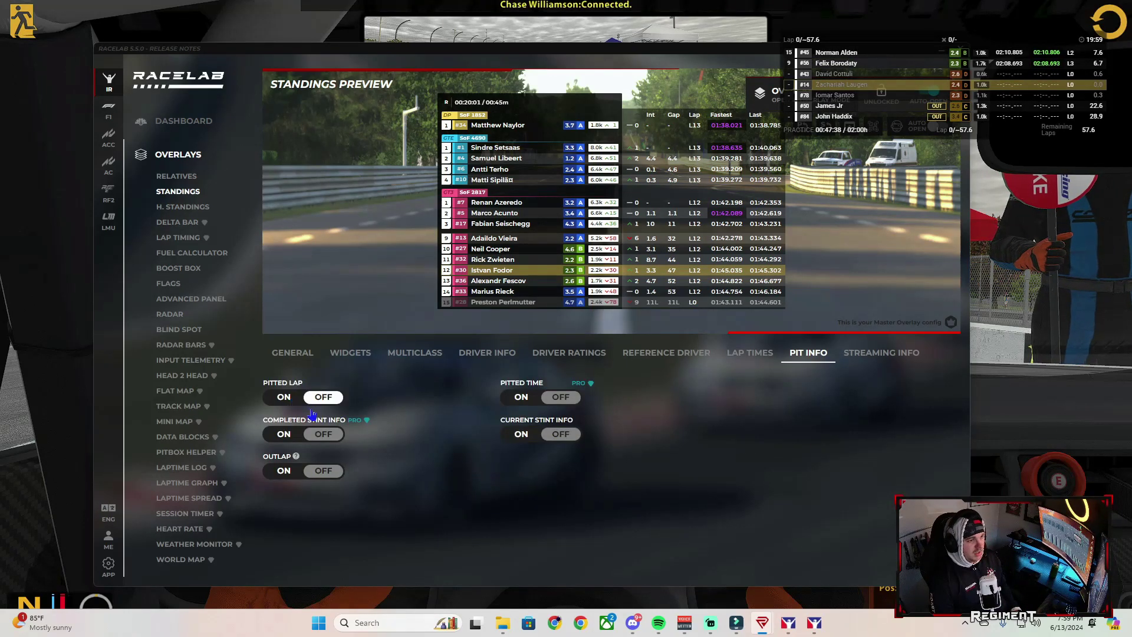
{"action": "left_click", "coordinate": [284, 436]}
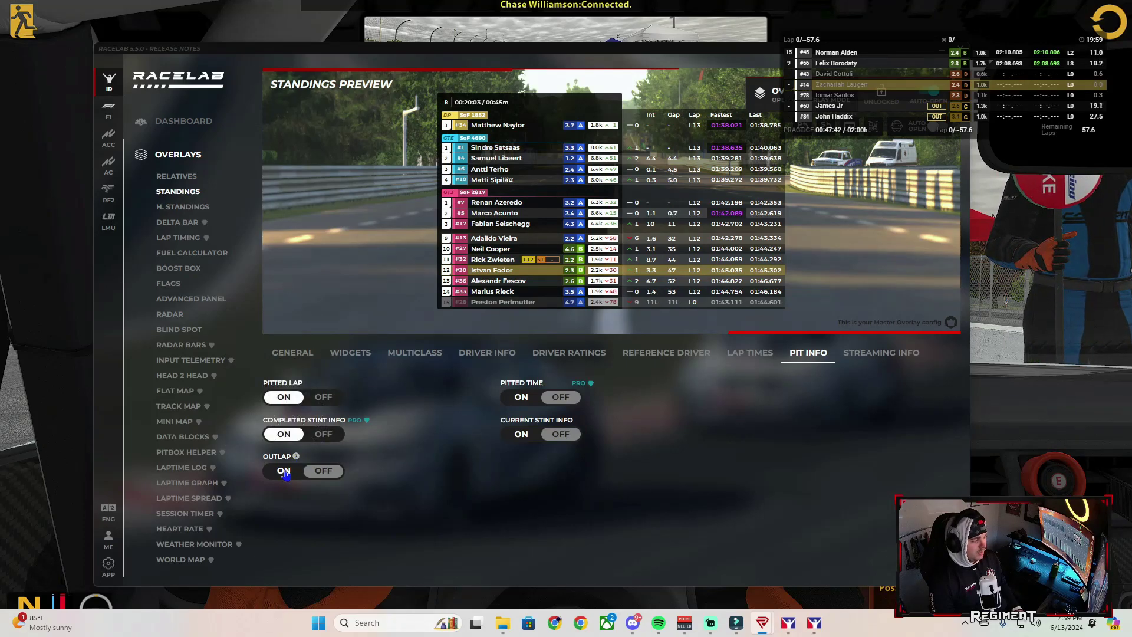
{"action": "left_click", "coordinate": [283, 472]}
{"action": "left_click", "coordinate": [324, 475]}
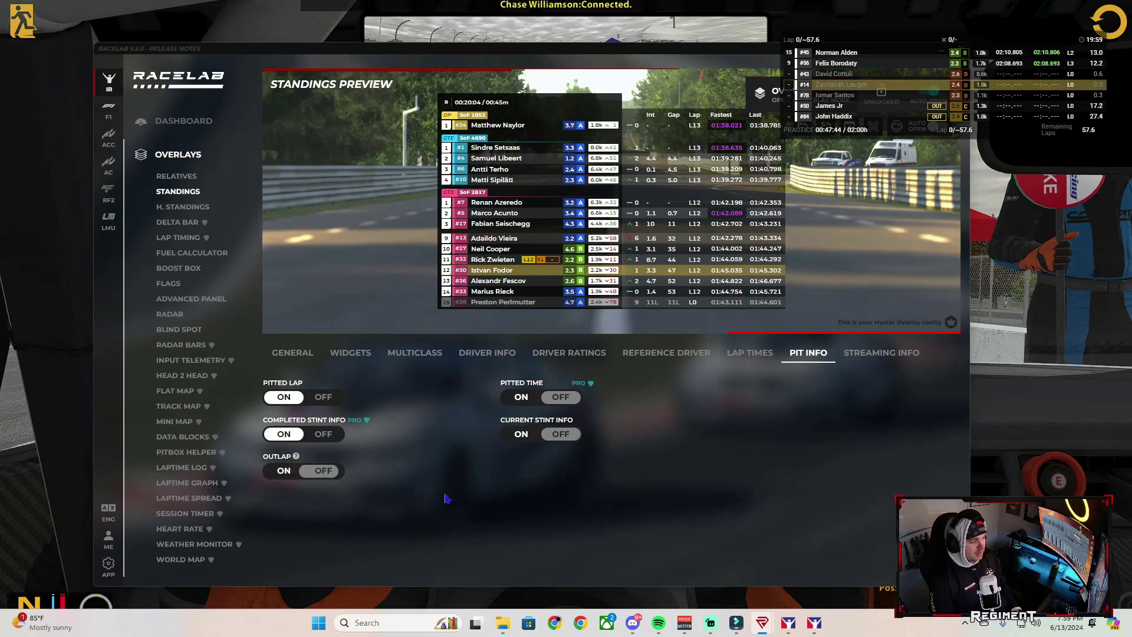
- Open the Standings overlay in the upper-left of the sim view and open the Fuel Calculator overlay
{"action": "left_click", "coordinate": [764, 94]}
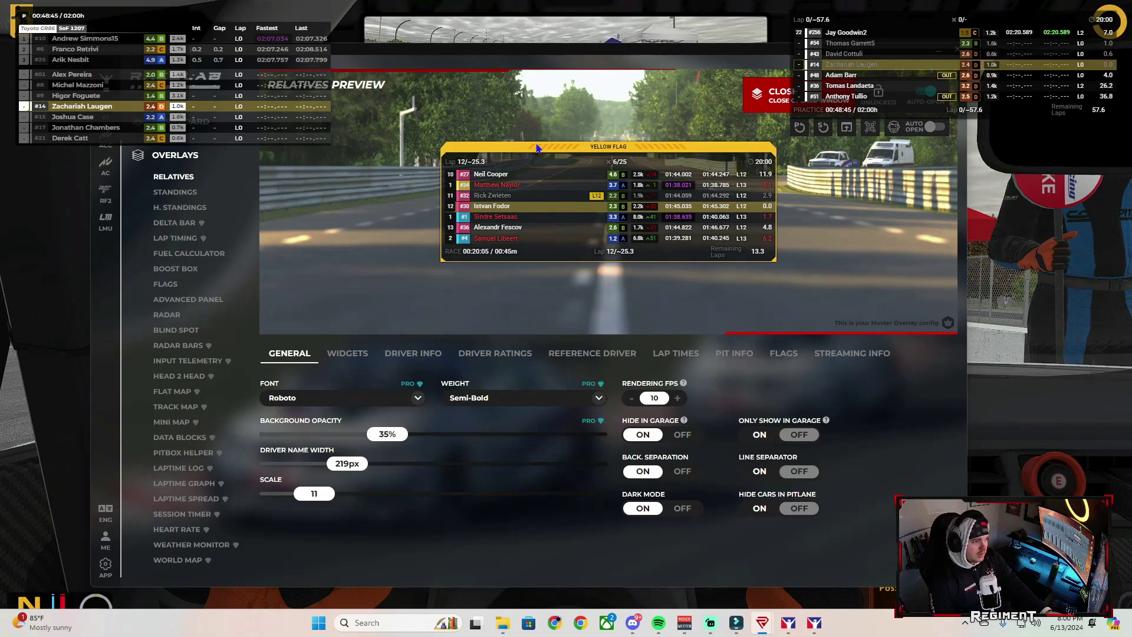
{"action": "left_click", "coordinate": [189, 253]}
{"action": "left_click", "coordinate": [769, 94]}
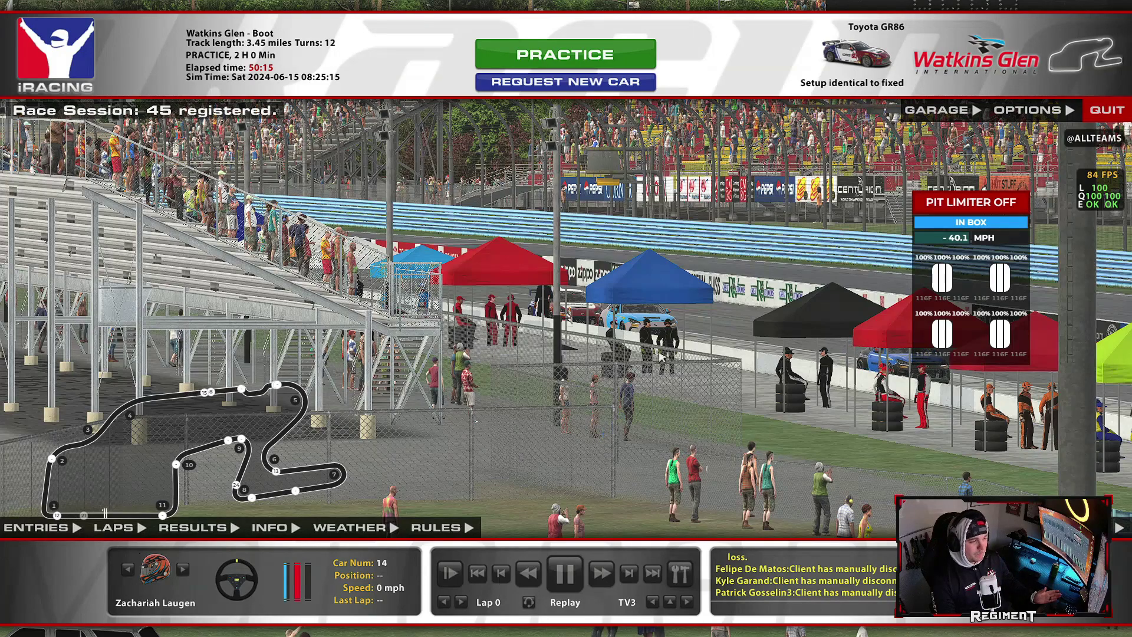
- Enter the practice session in iRacing to view the overlays from the cockpit, leave the car and switch back to Racelab
{"action": "left_click", "coordinate": [619, 59]}
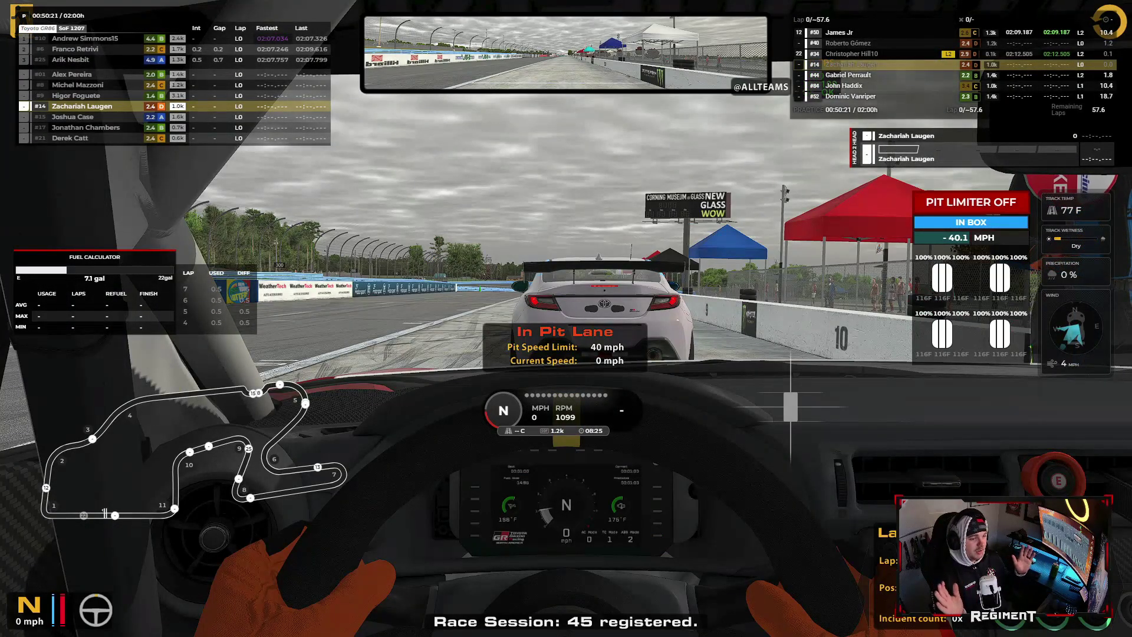
{"action": "key", "text": "Escape"}
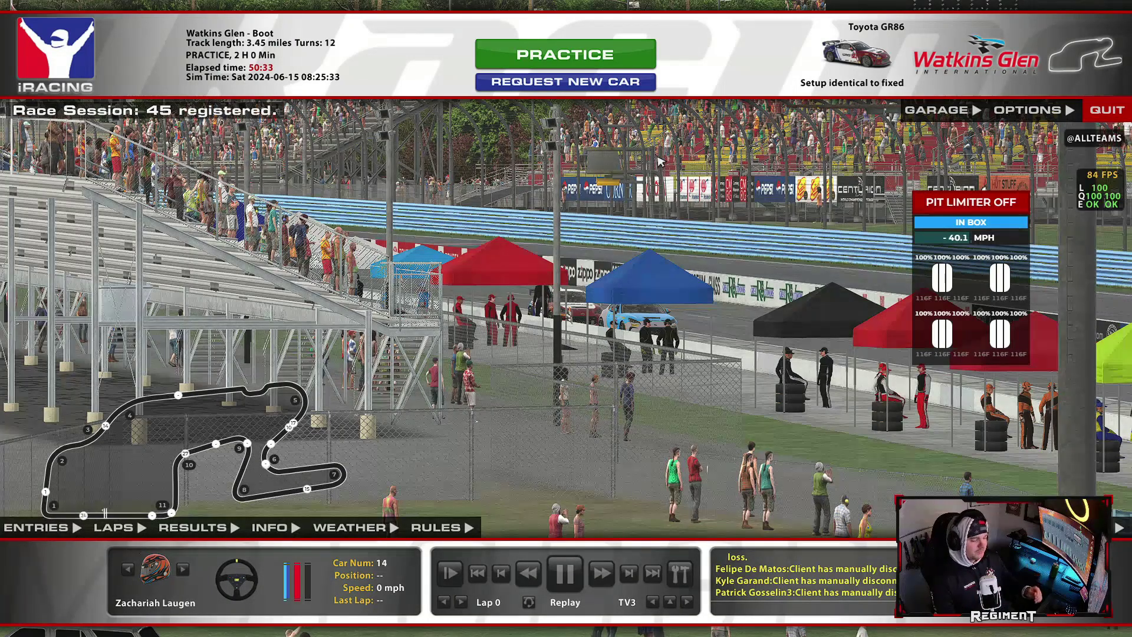
{"action": "key", "text": "alt+Tab"}
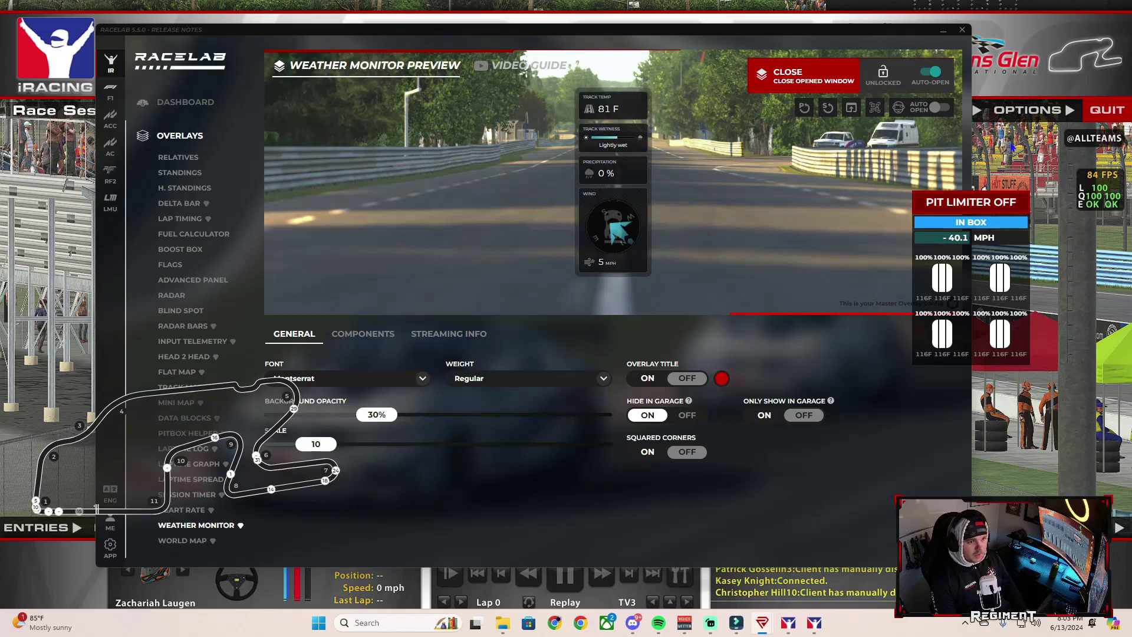
- From the Relatives settings, lock the overlays on screen, unlock them and lock them again while repositioning the Racelab window
{"action": "left_click", "coordinate": [177, 157]}
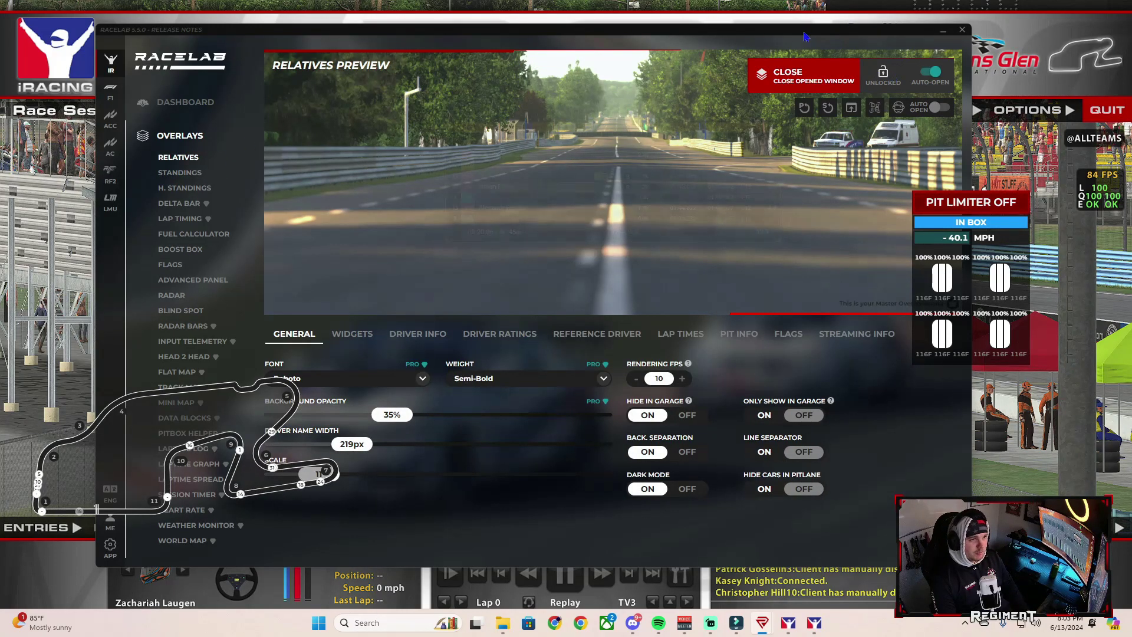
{"action": "left_click_drag", "start_coordinate": [814, 37], "coordinate": [616, 109]}
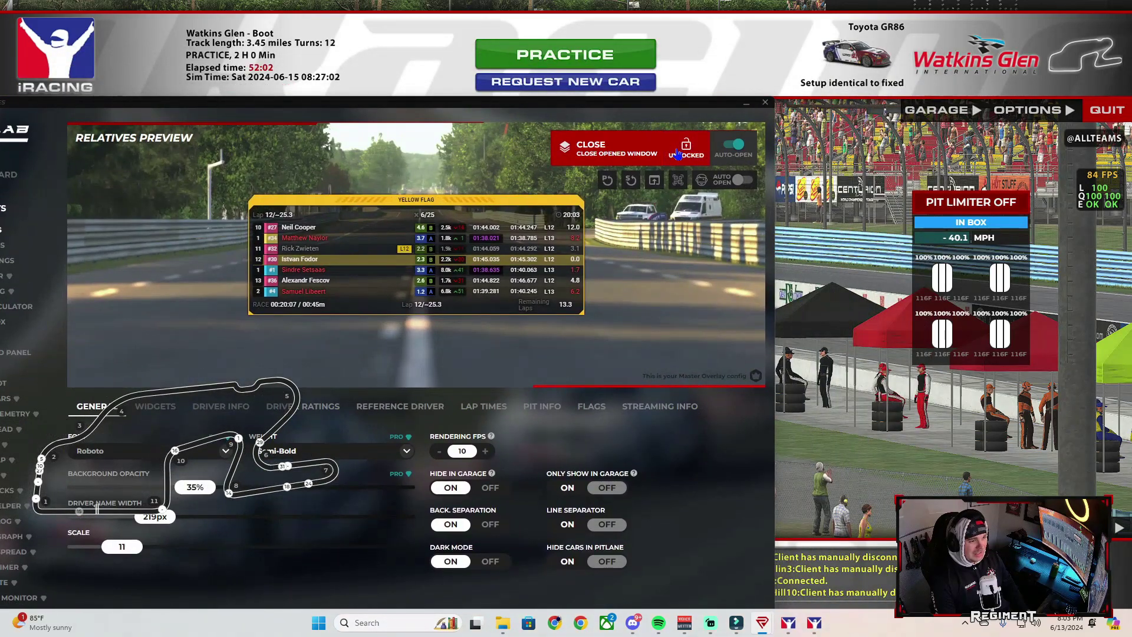
{"action": "left_click", "coordinate": [676, 155]}
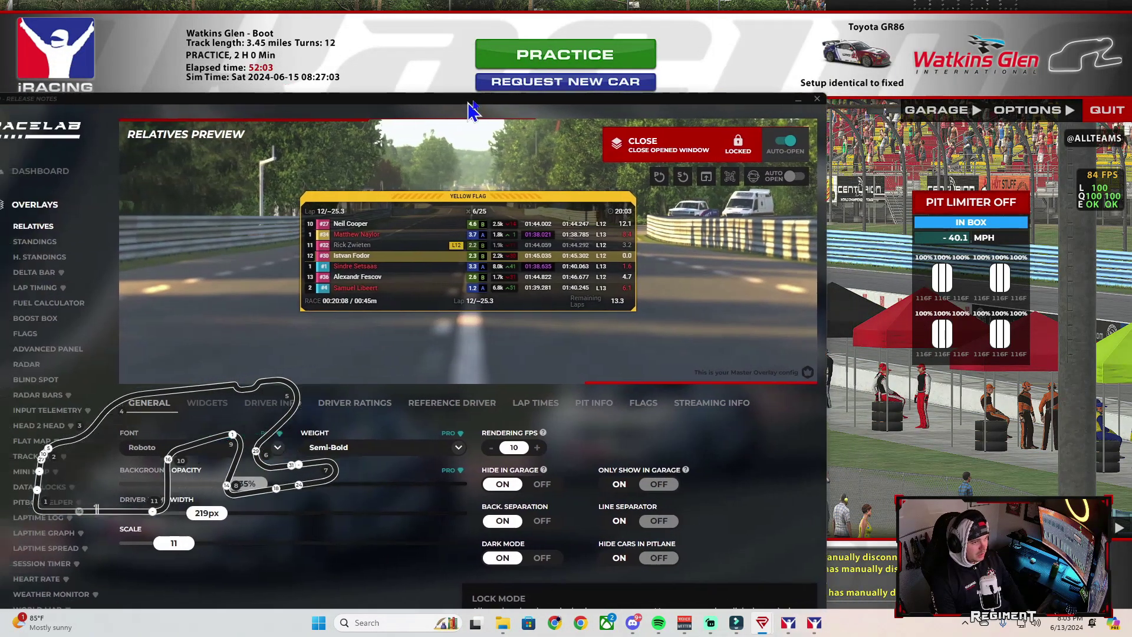
{"action": "left_click_drag", "start_coordinate": [420, 114], "coordinate": [676, 42]}
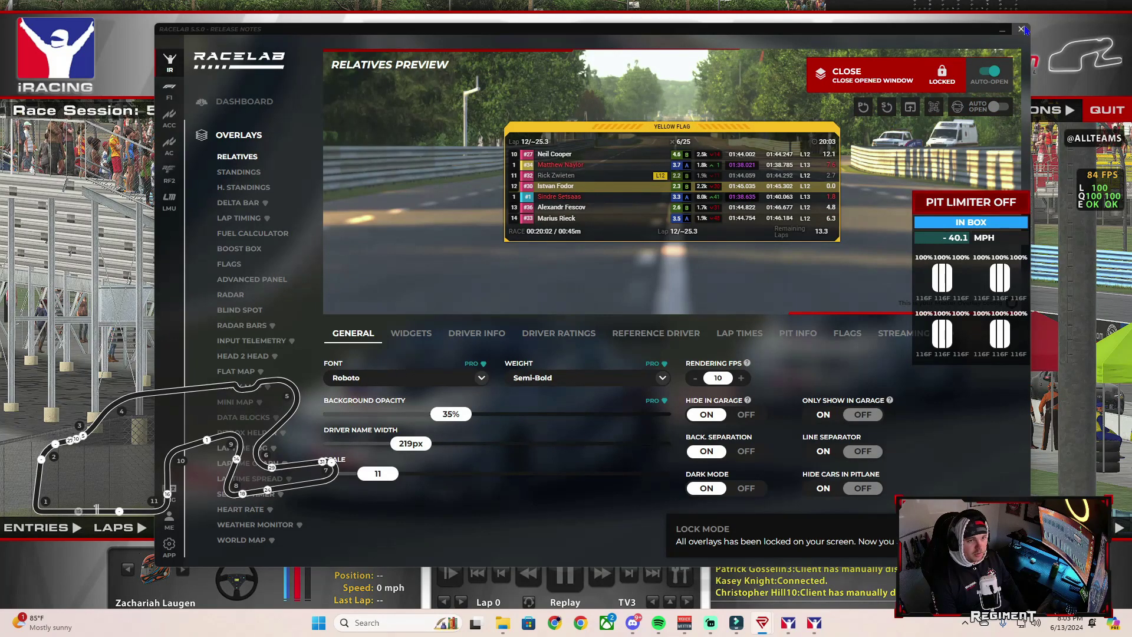
{"action": "left_click", "coordinate": [942, 76]}
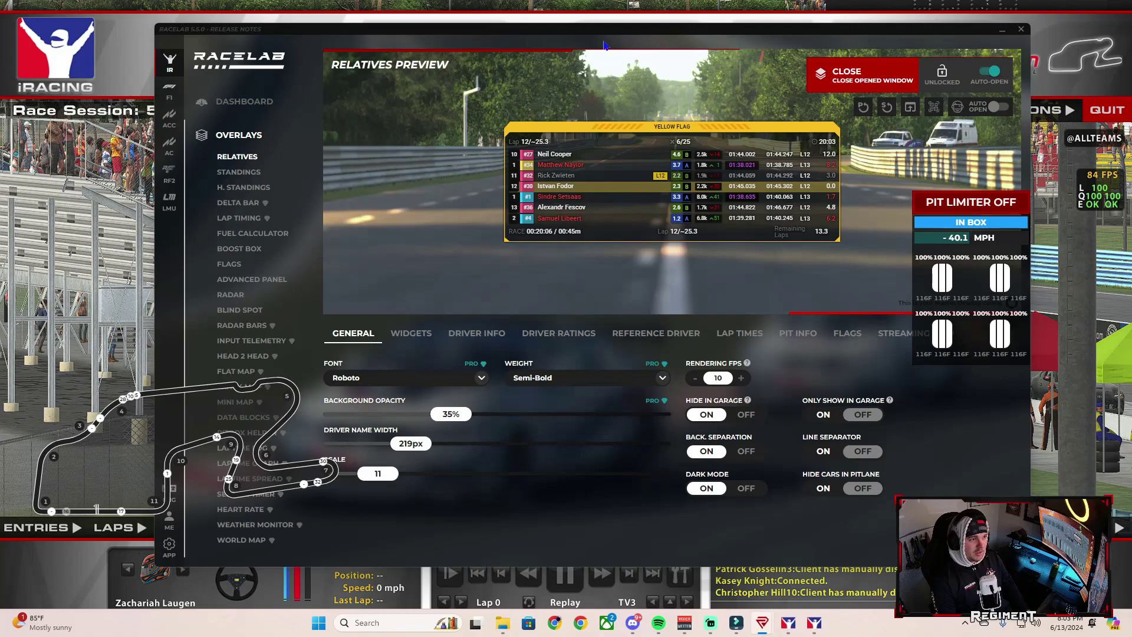
{"action": "left_click_drag", "start_coordinate": [600, 28], "coordinate": [434, 178]}
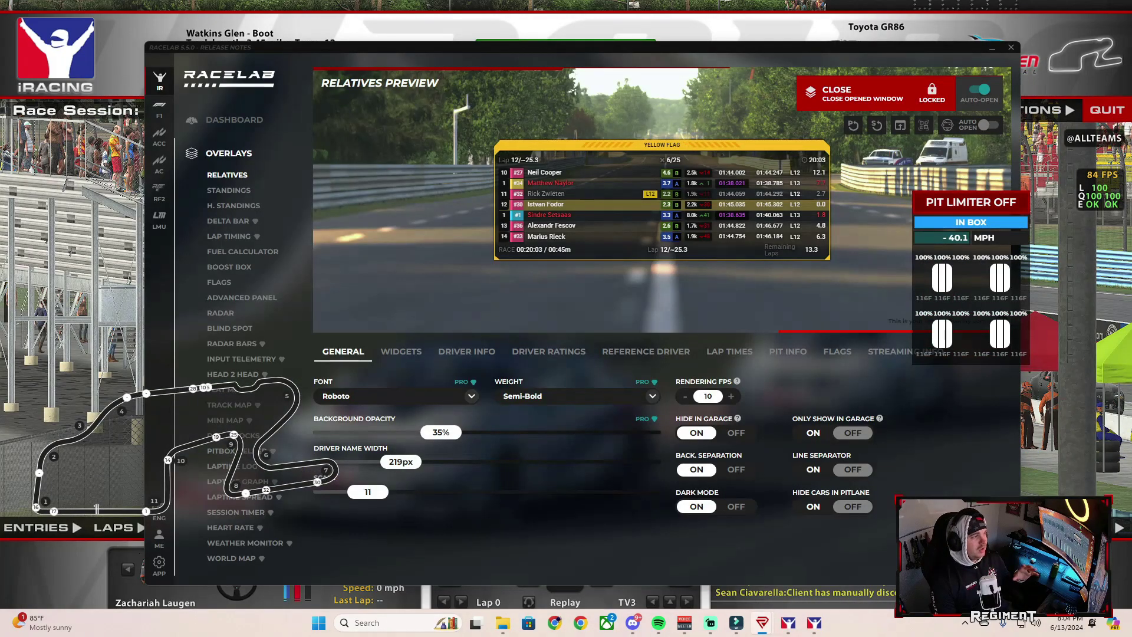